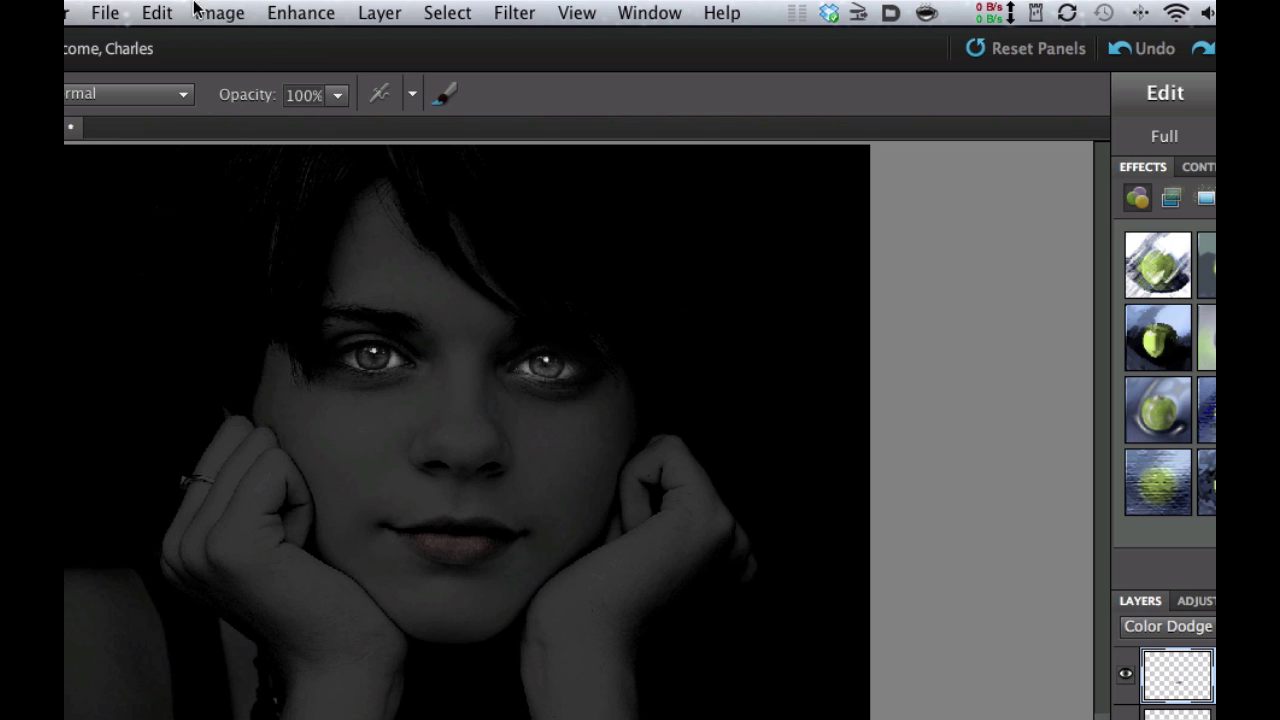
# Revert the photo to its original colour and convert the Background into editable Layer 0.
pyautogui.click(157, 12)
pyautogui.click(160, 87)
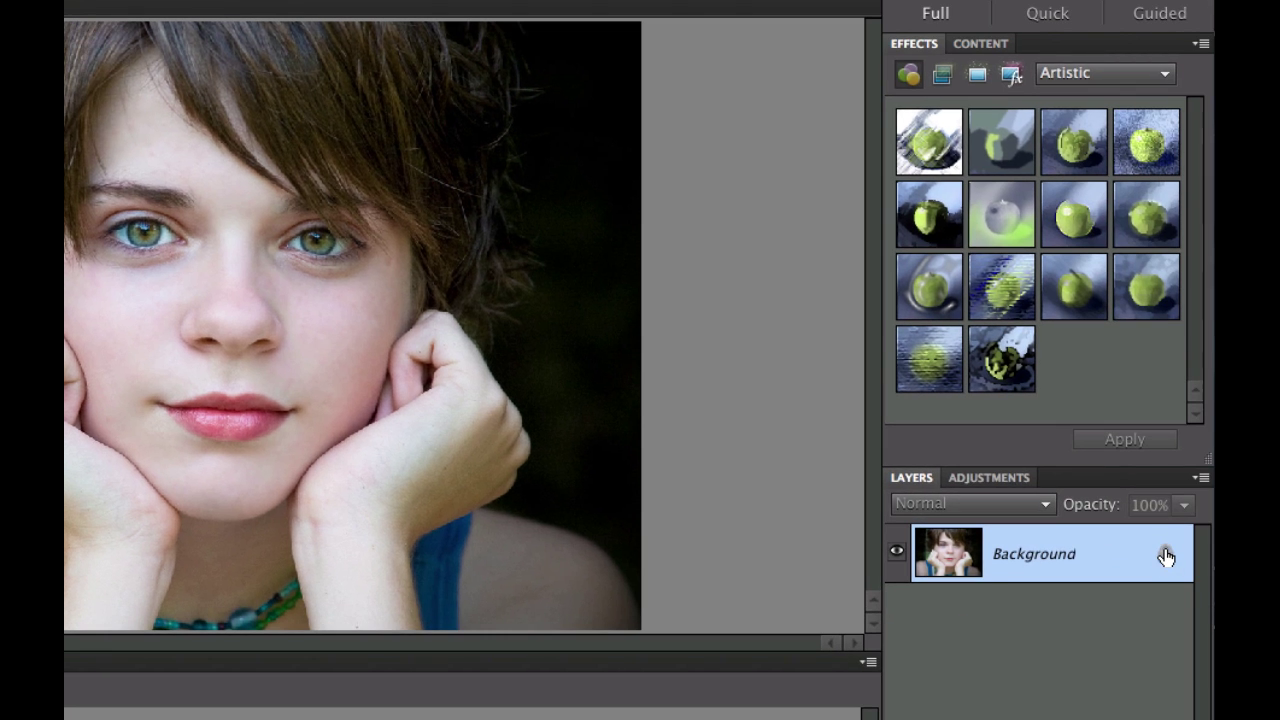
pyautogui.doubleClick(1166, 557)
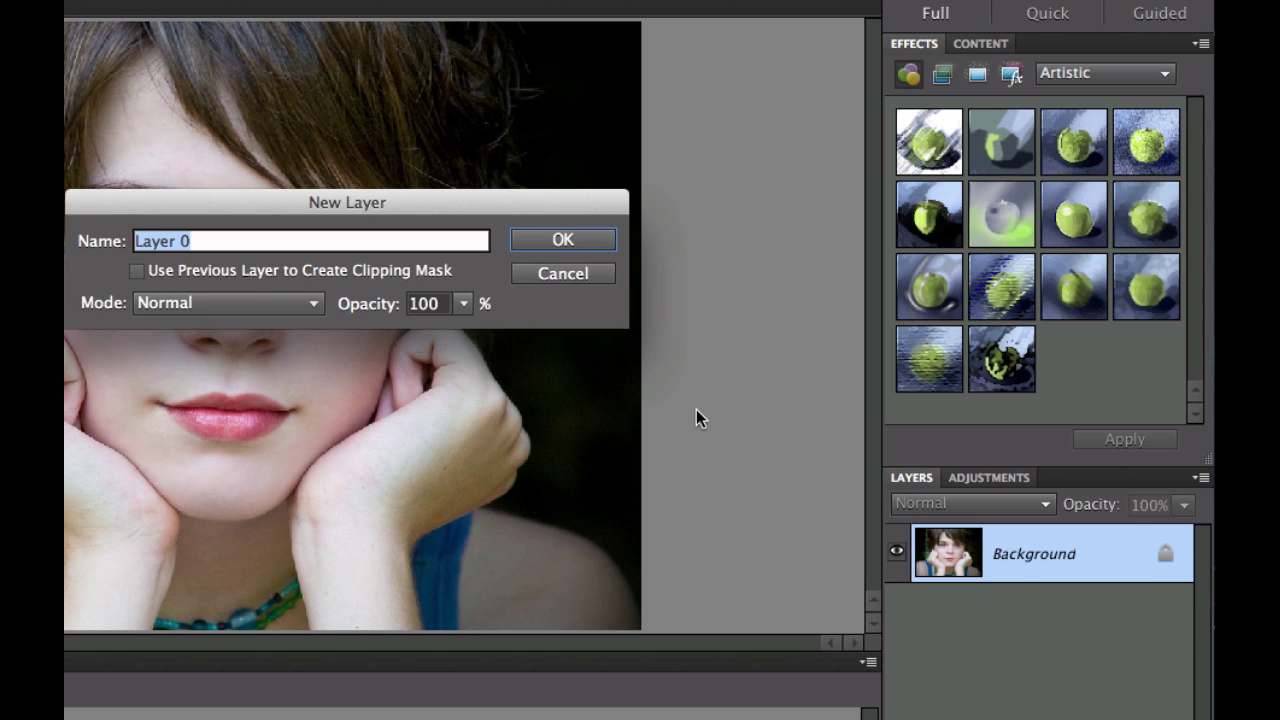
pyautogui.click(560, 243)
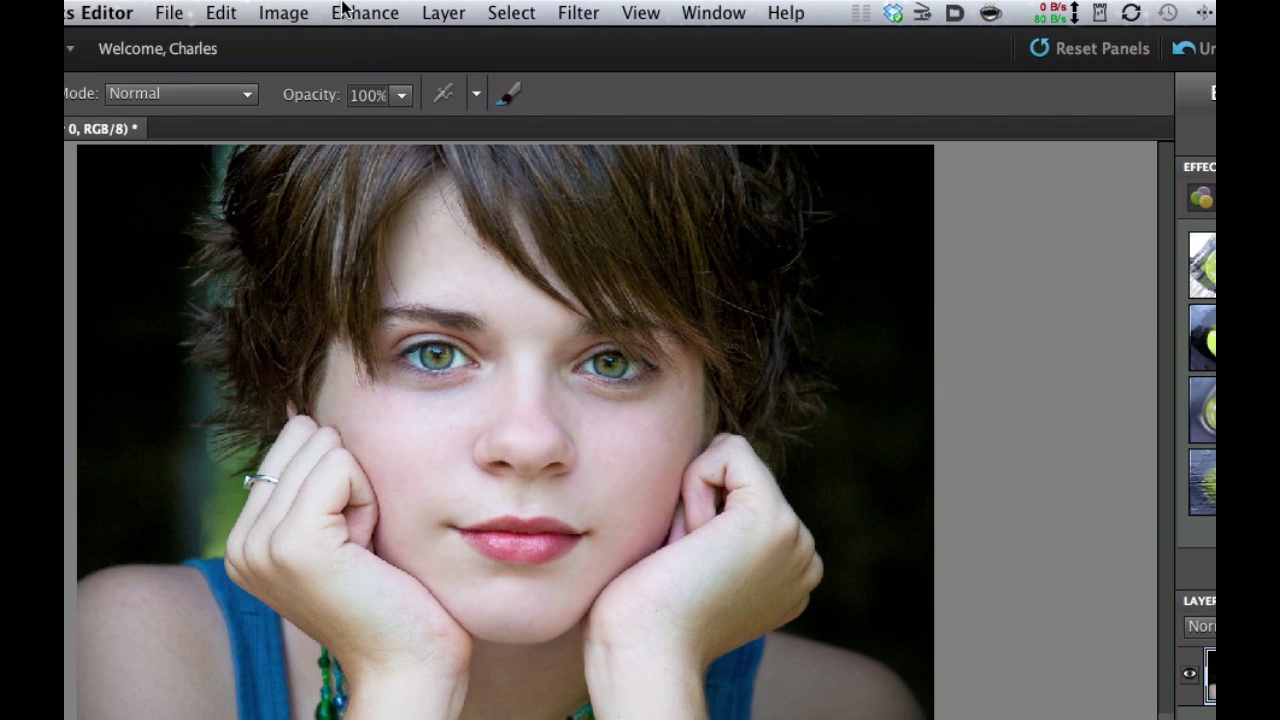
# Convert the colour portrait on Layer 0 to black and white with the Portraits style.
pyautogui.click(345, 10)
pyautogui.moveTo(454, 222)
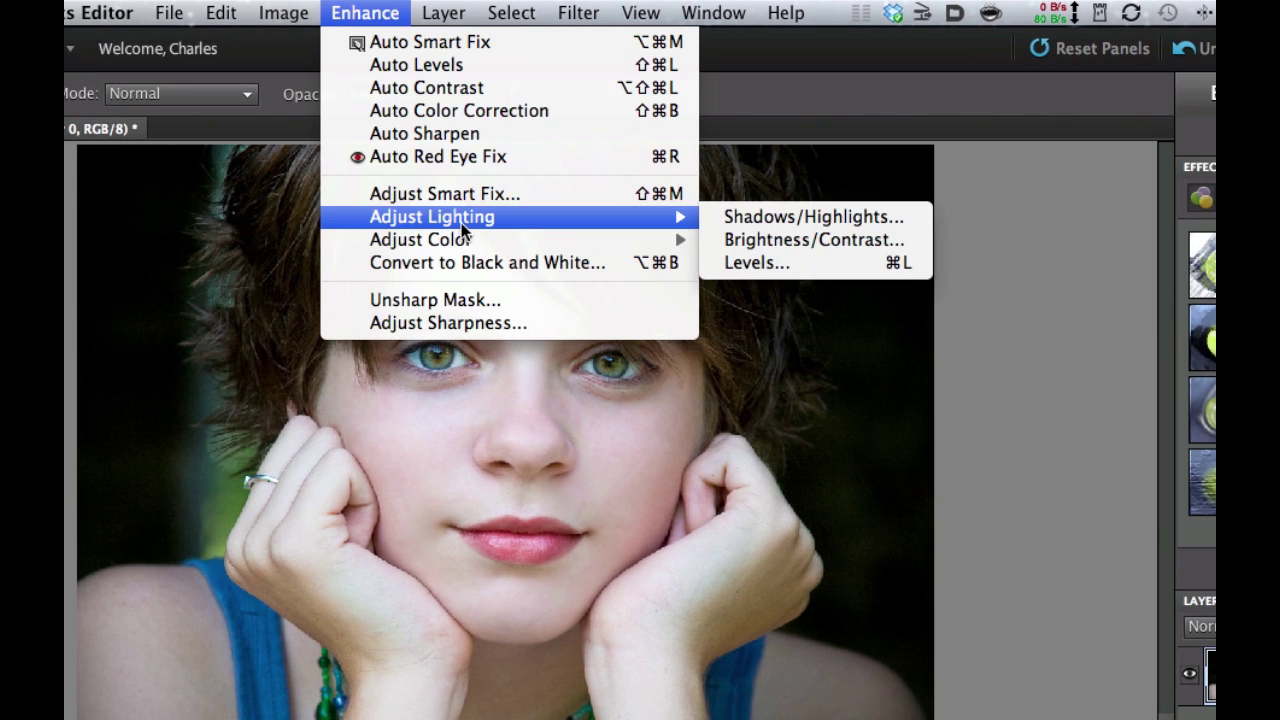
pyautogui.click(480, 262)
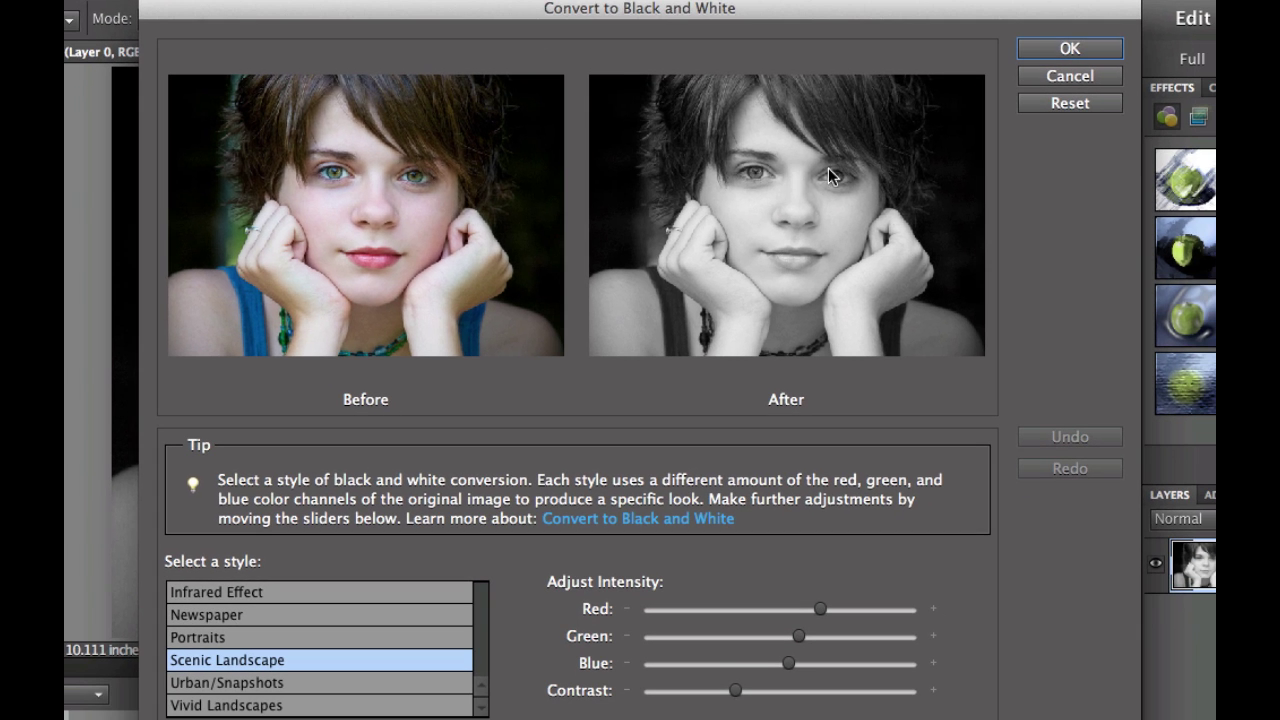
pyautogui.click(196, 638)
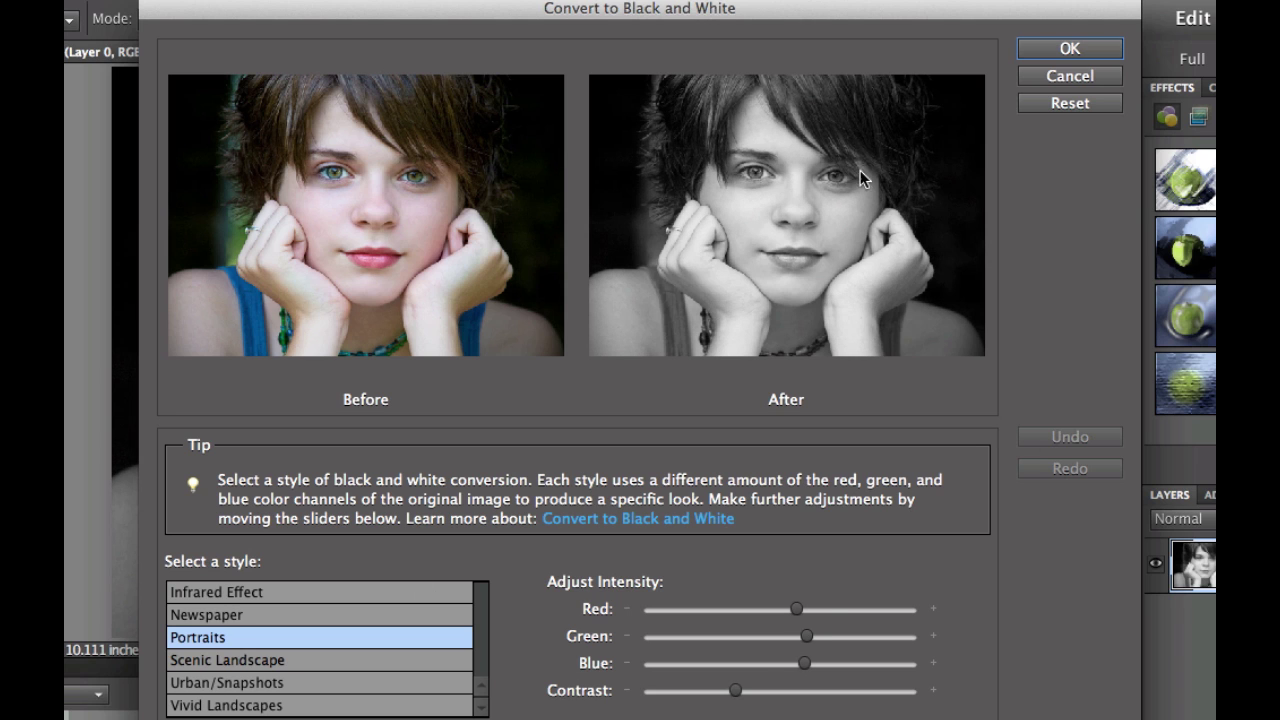
pyautogui.click(1026, 50)
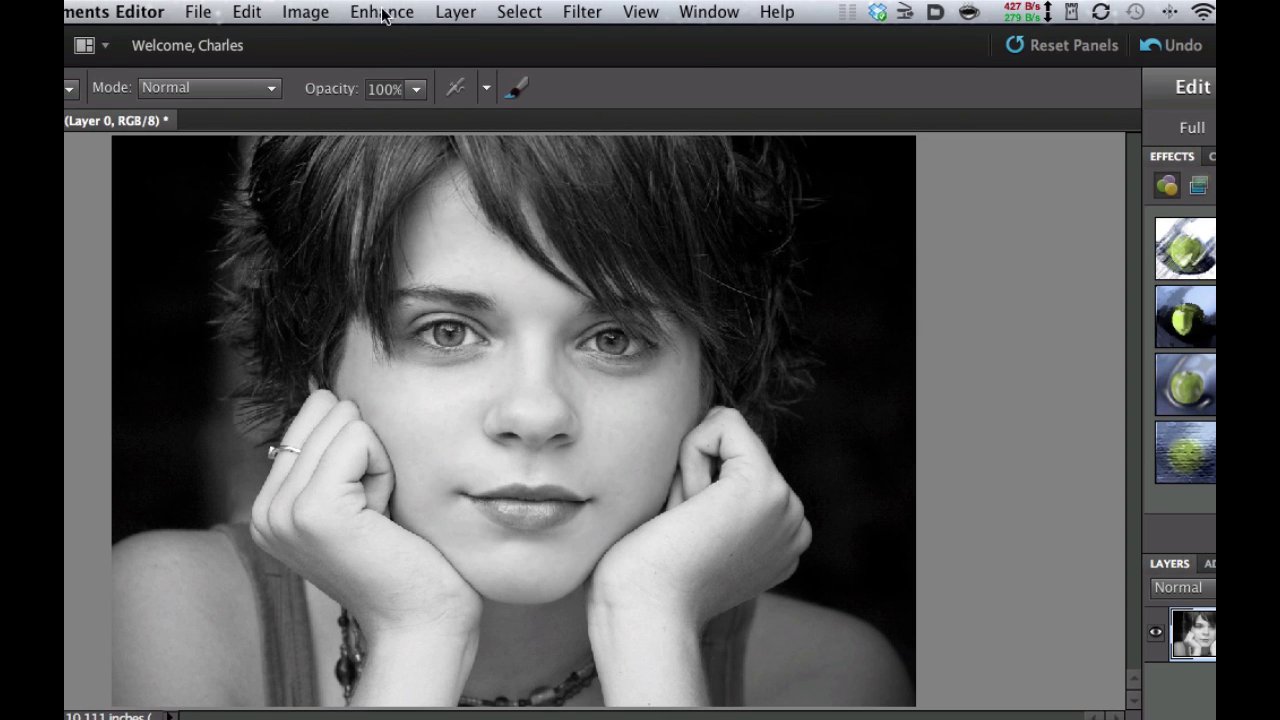
# Apply a Levels adjustment with input levels 22, 0.56 and 233.
pyautogui.click(382, 12)
pyautogui.moveTo(424, 207)
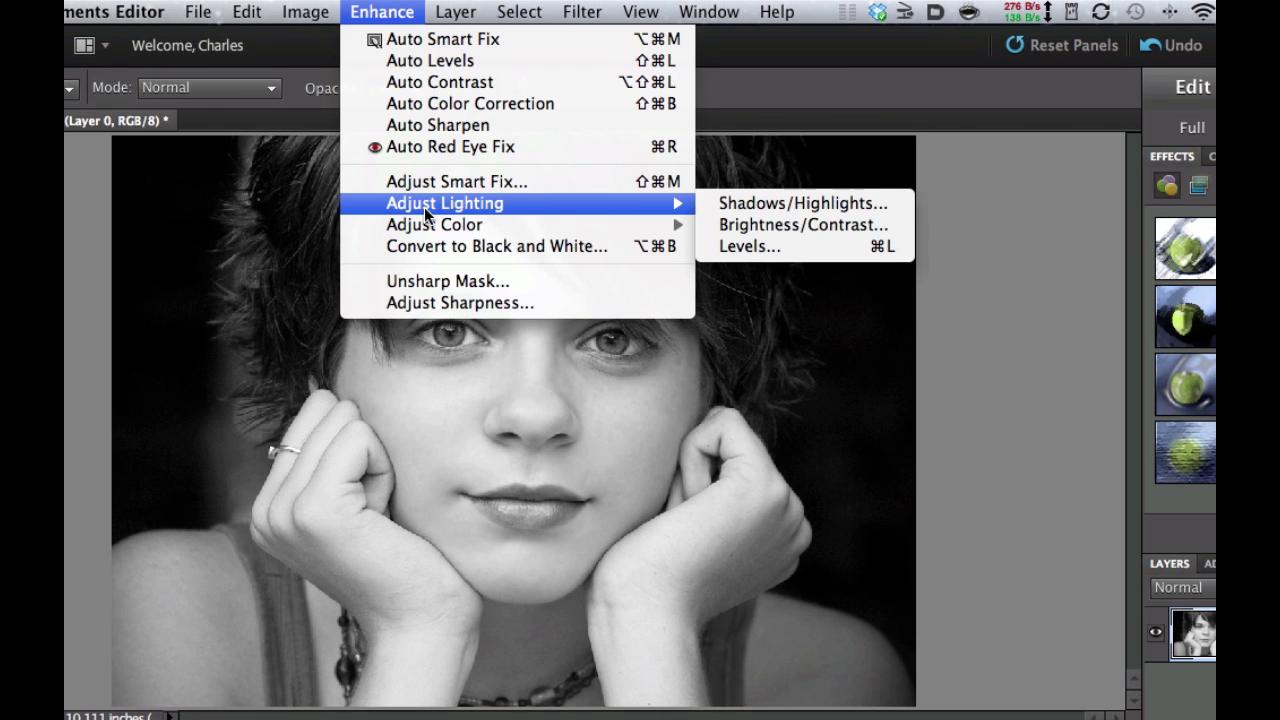
pyautogui.click(772, 249)
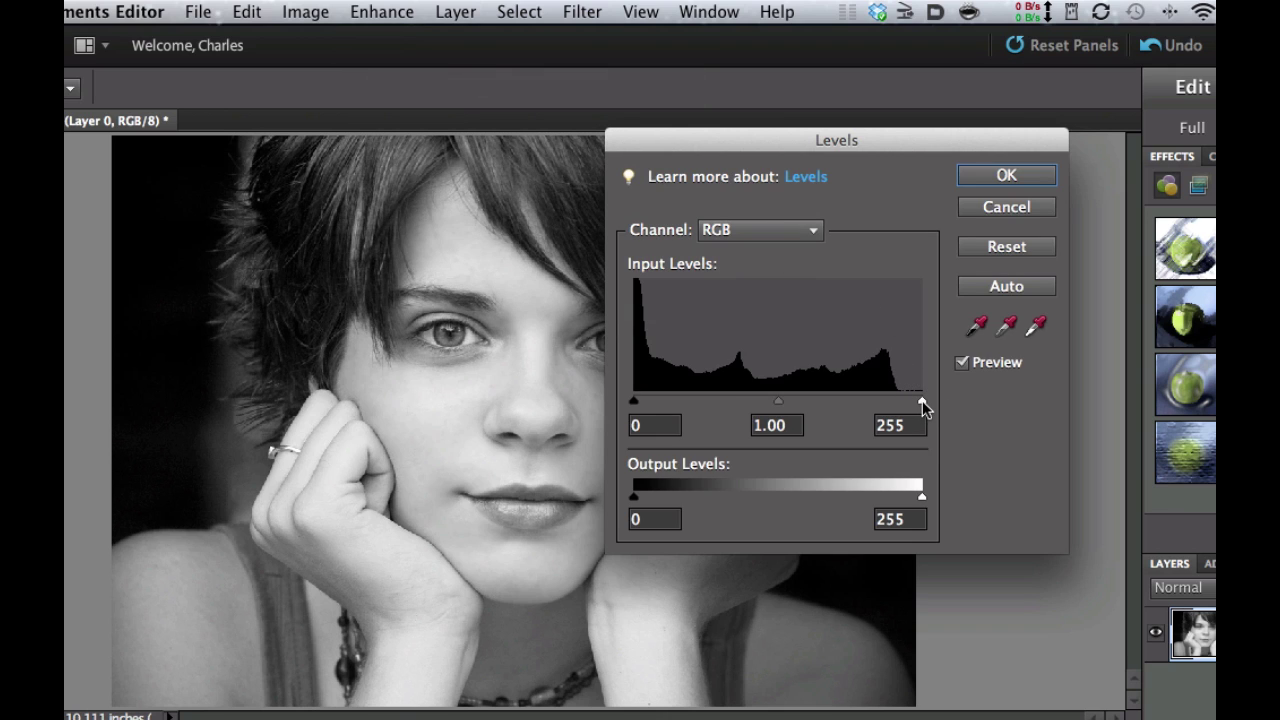
pyautogui.moveTo(921, 400)
pyautogui.mouseDown()
pyautogui.moveTo(873, 400)
pyautogui.moveTo(896, 400)
pyautogui.mouseUp()
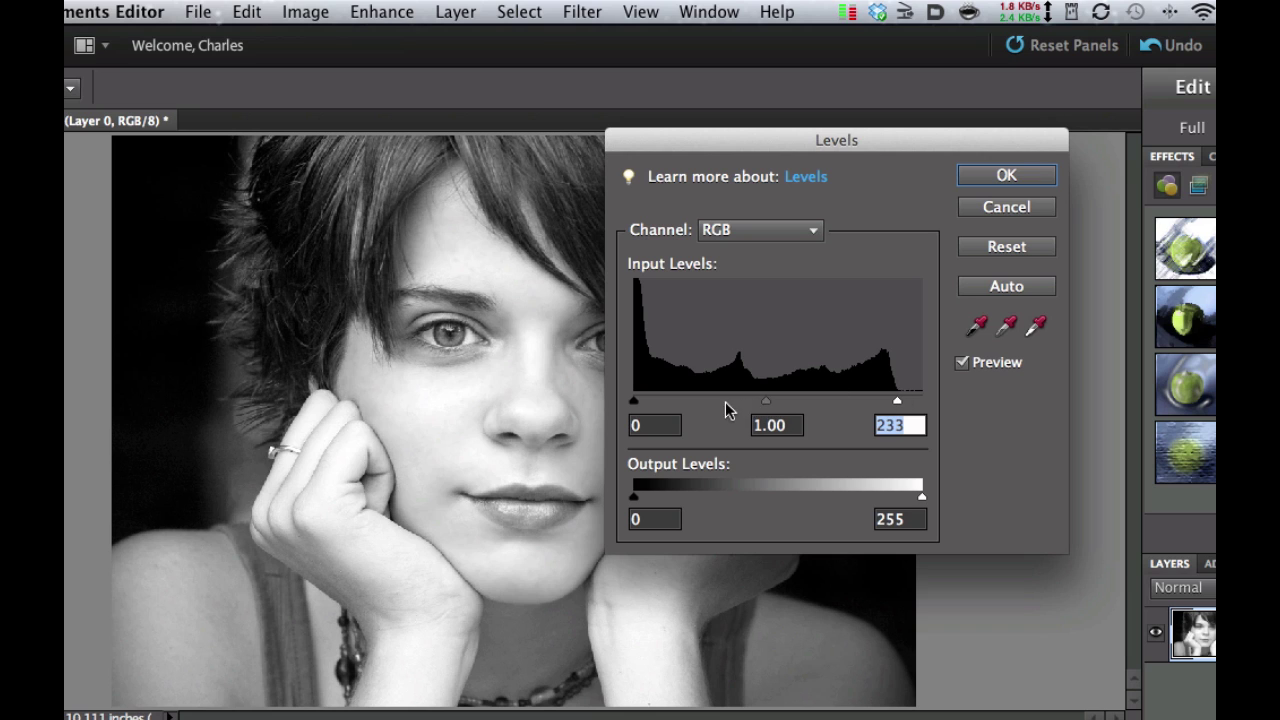
pyautogui.moveTo(766, 400); pyautogui.dragTo(811, 404)
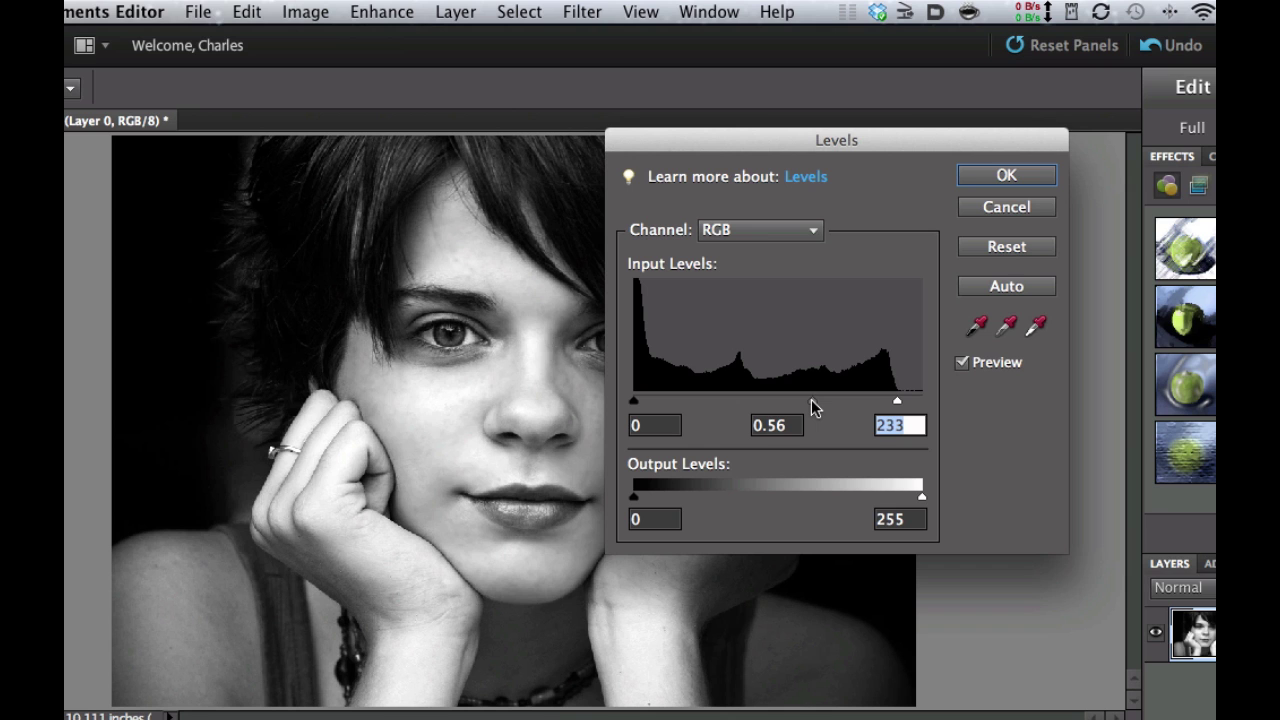
pyautogui.click(812, 400)
pyautogui.moveTo(634, 400); pyautogui.dragTo(657, 404)
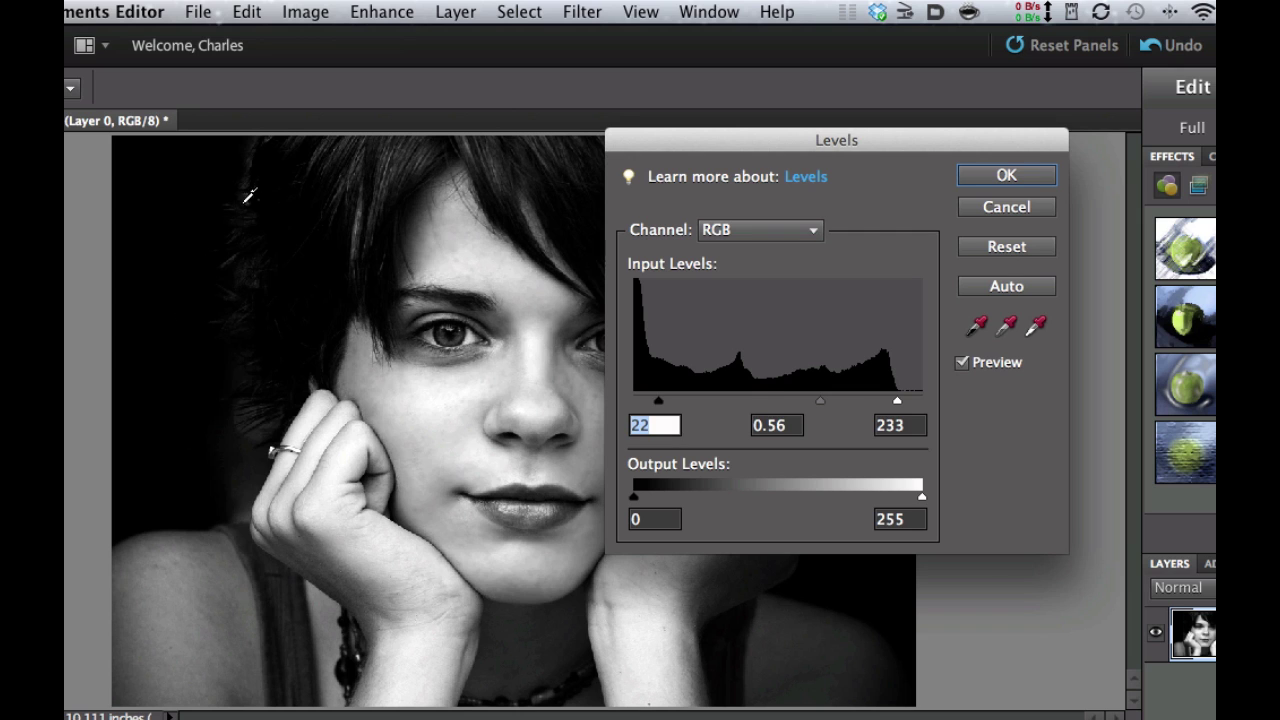
pyautogui.click(1007, 176)
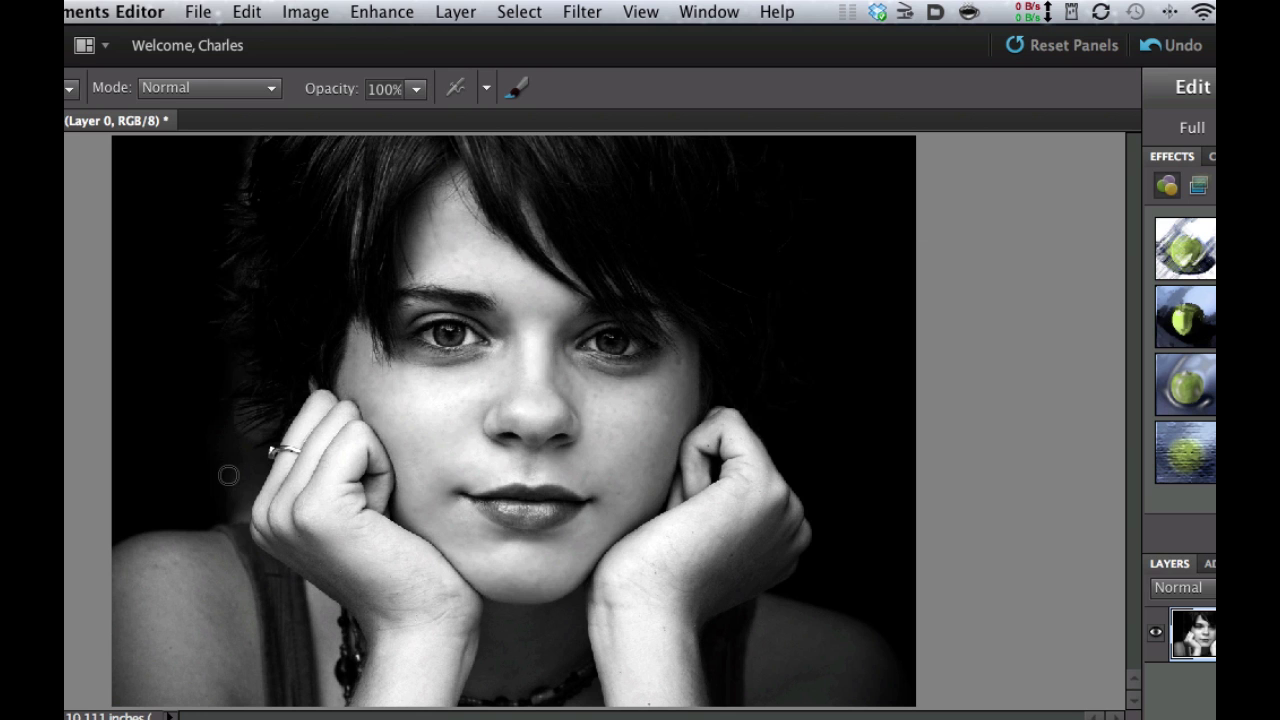
# Dodge over the girl's irises with a 50 px brush to brighten them.
pyautogui.click(83, 446)
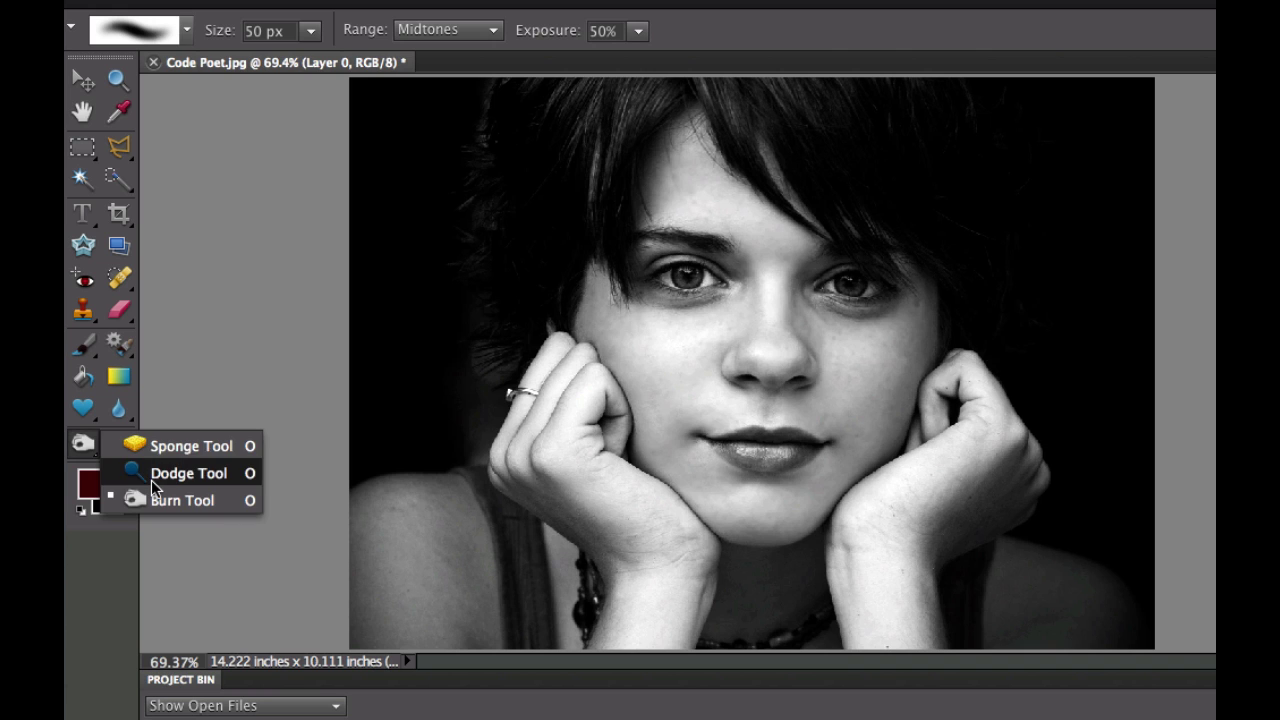
pyautogui.click(151, 480)
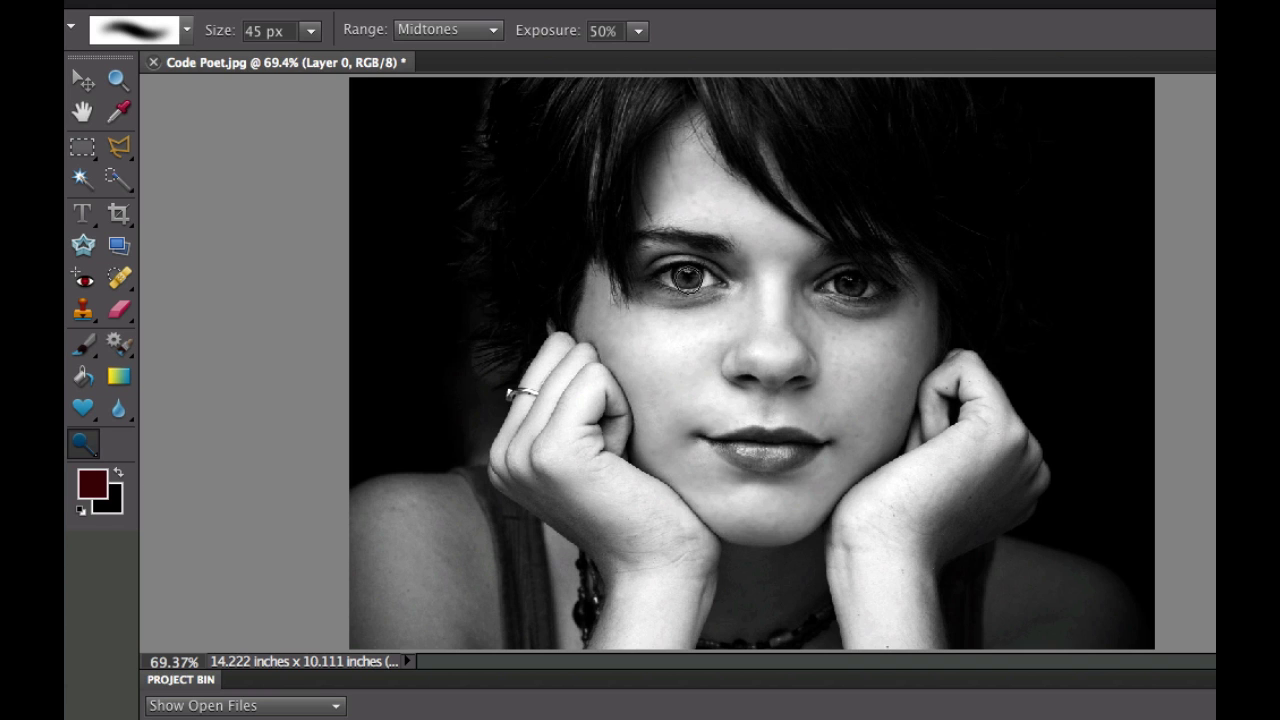
pyautogui.moveTo(688, 279); pyautogui.dragTo(688, 277)
pyautogui.press(']')
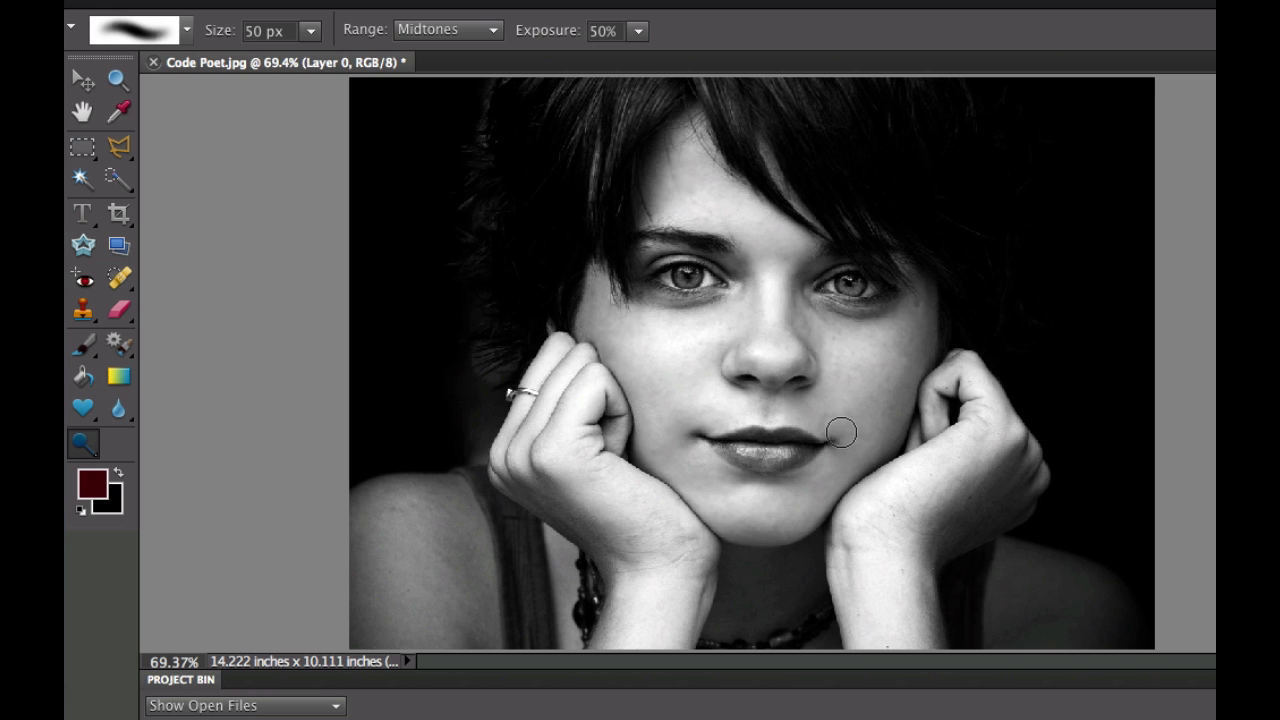
pyautogui.moveTo(692, 283); pyautogui.dragTo(687, 277)
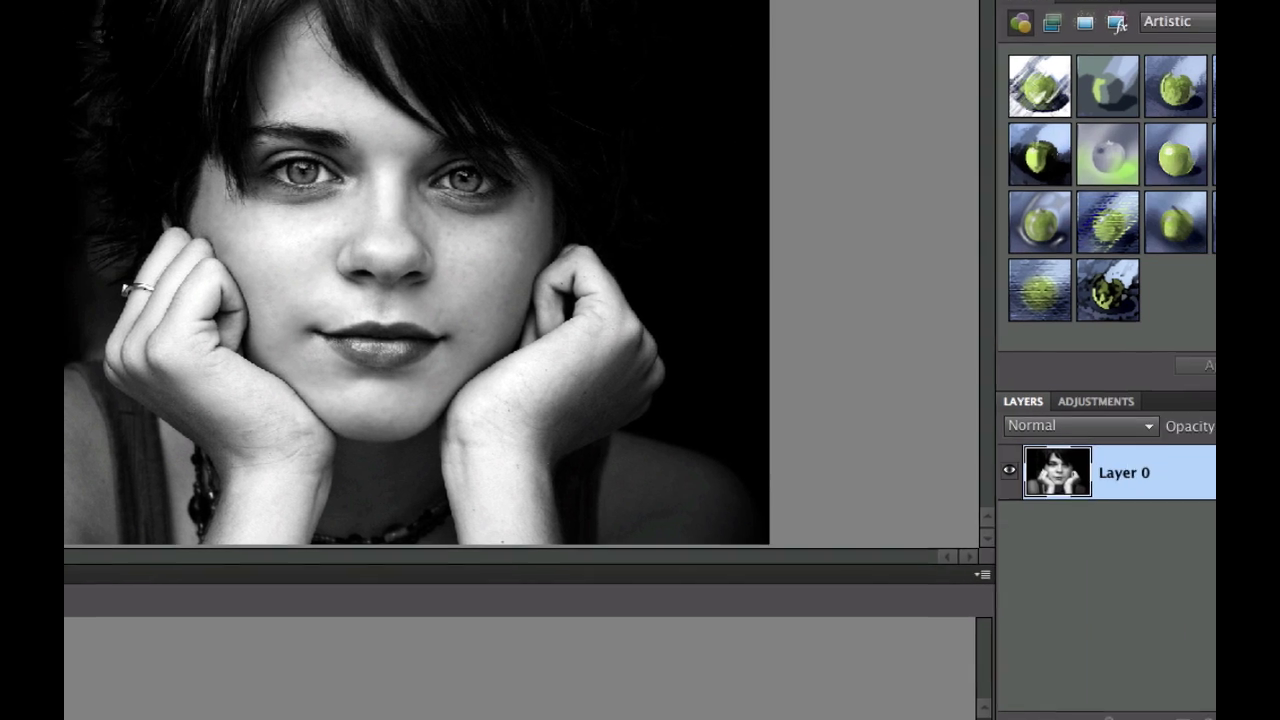
pyautogui.click(1187, 401)
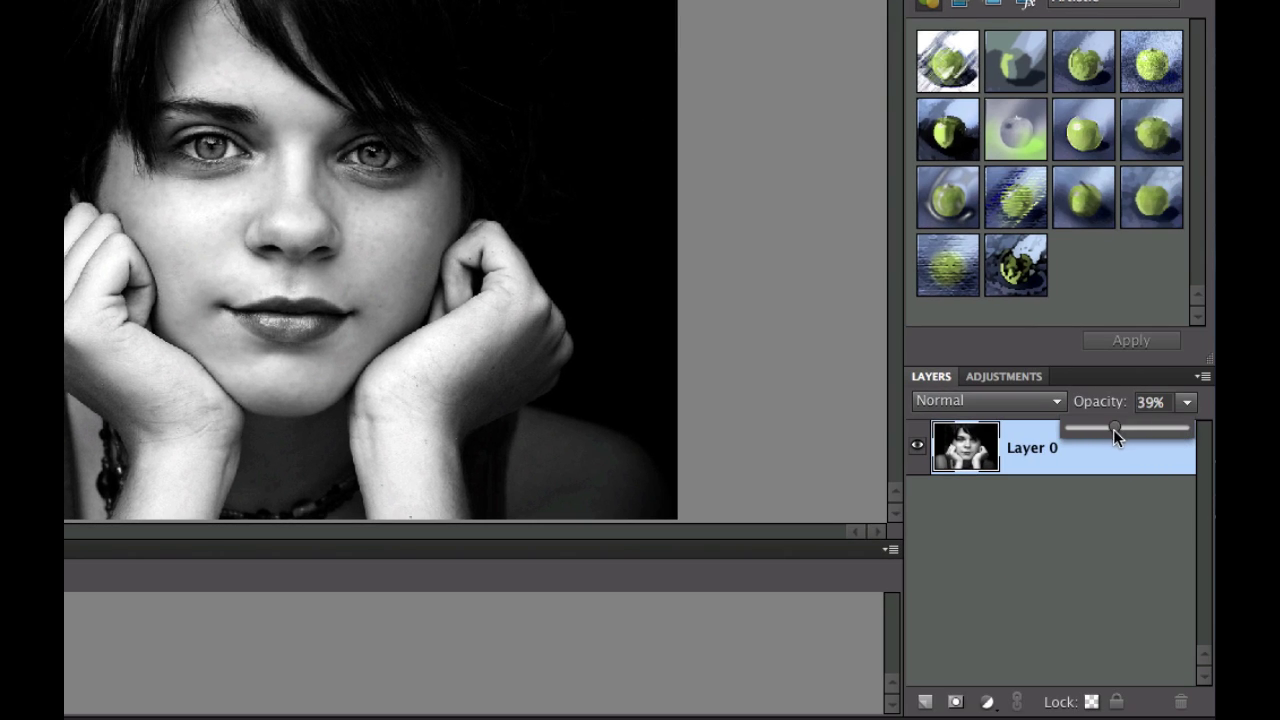
pyautogui.moveTo(1112, 429); pyautogui.dragTo(1109, 429)
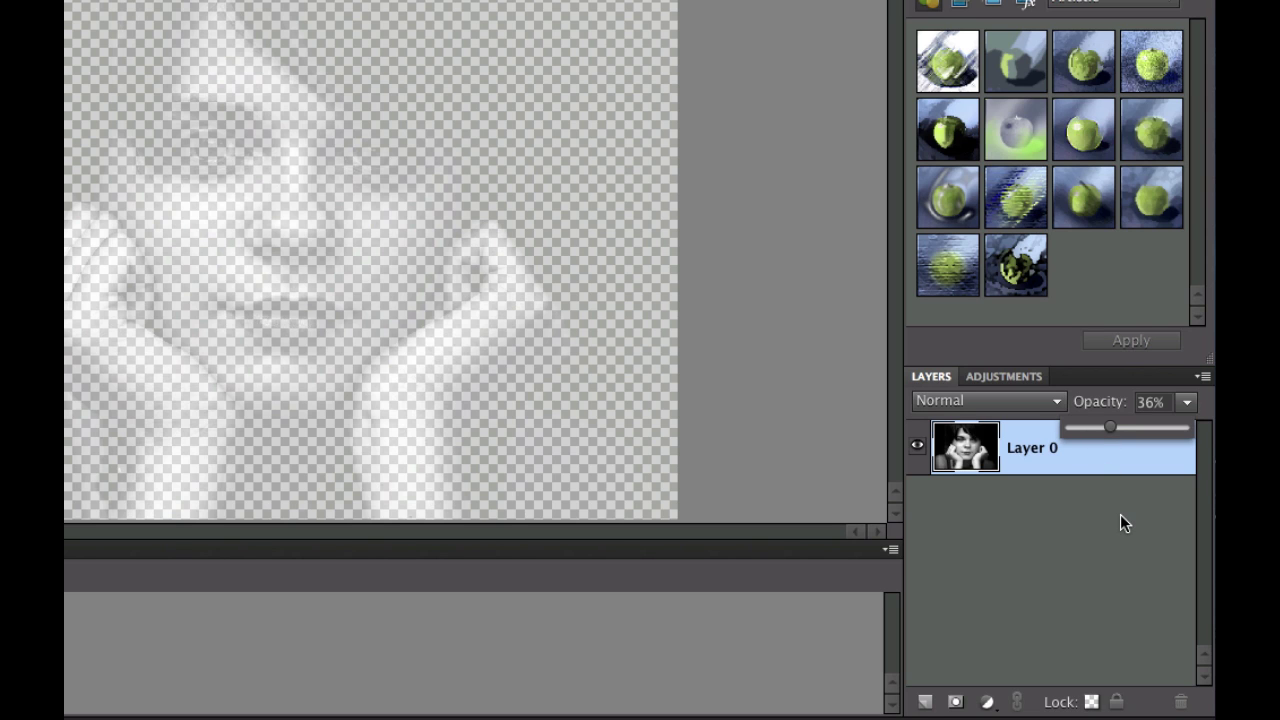
pyautogui.moveTo(1108, 421); pyautogui.dragTo(1200, 429)
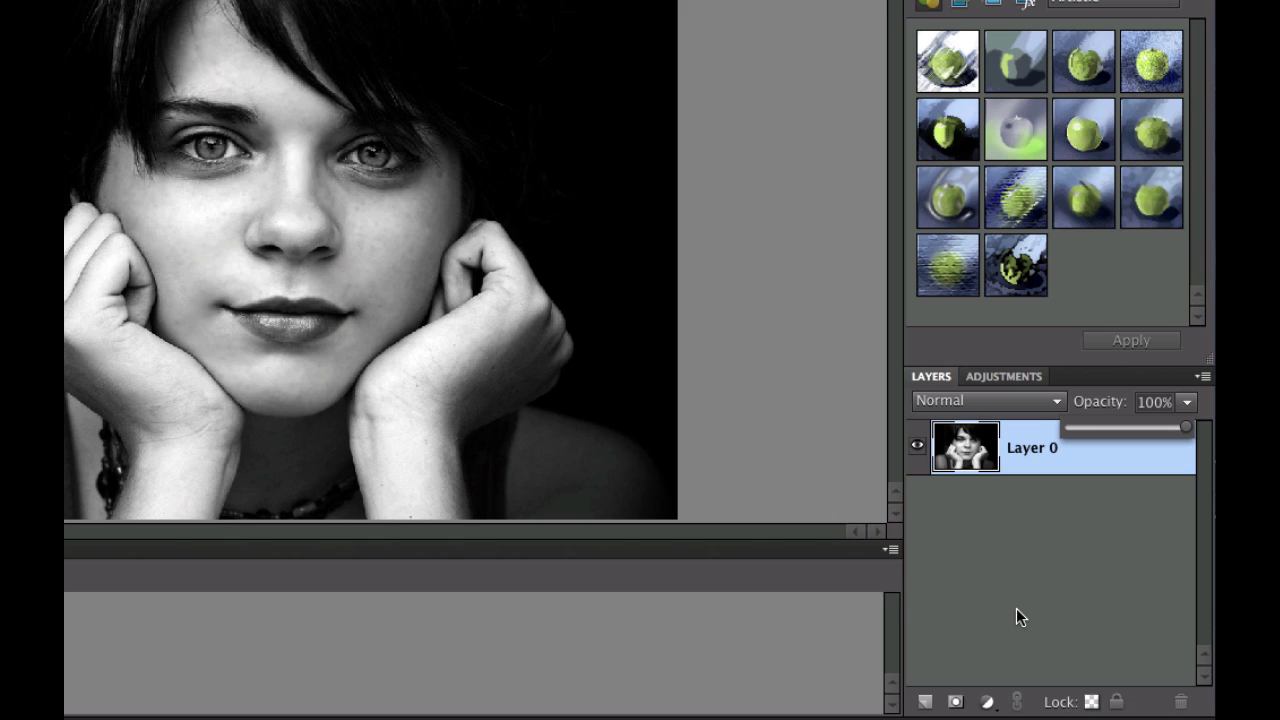
pyautogui.press('super')
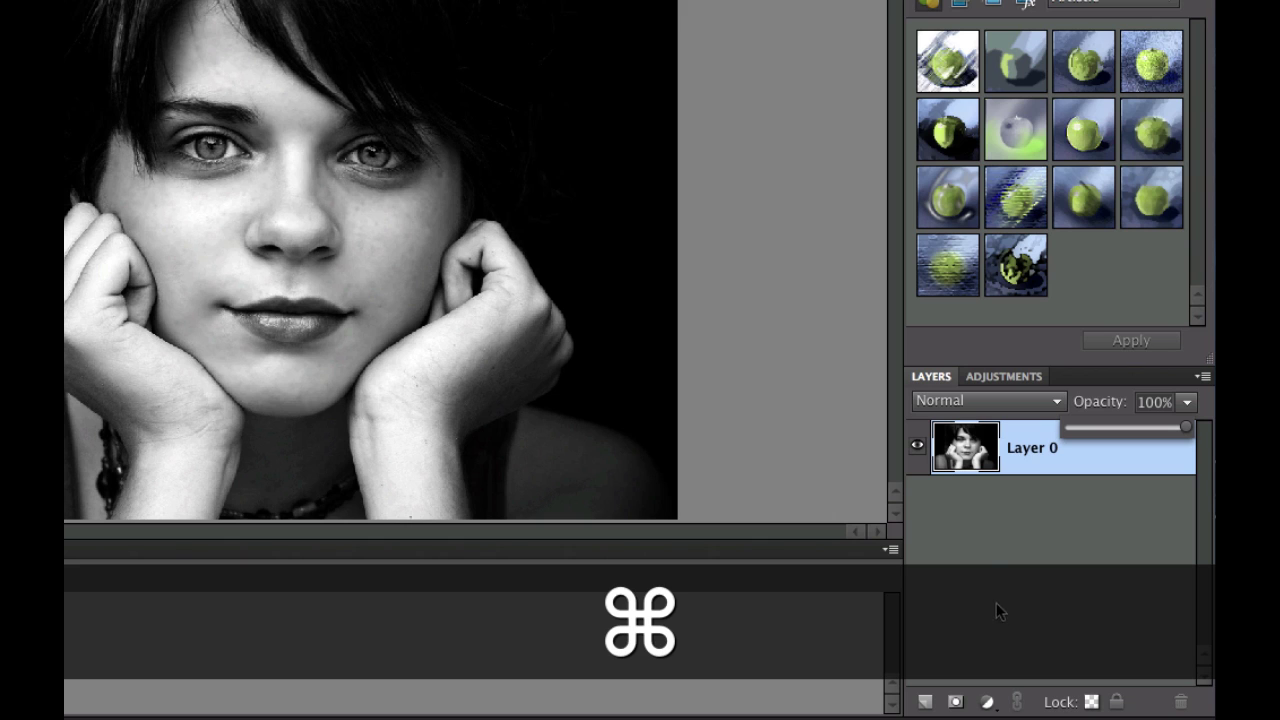
# Add a new Layer 1 beneath Layer 0 and fill it with black.
pyautogui.keyDown('super'); pyautogui.click(926, 704); pyautogui.keyUp('super')
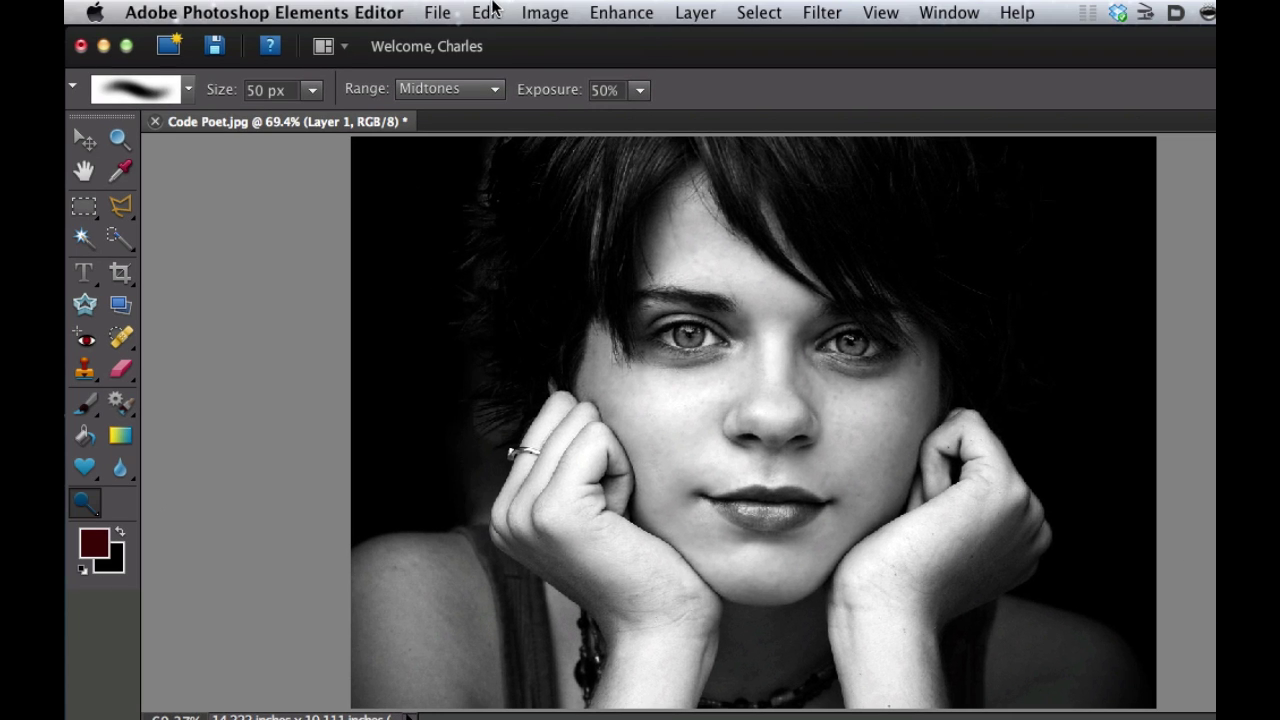
pyautogui.click(487, 12)
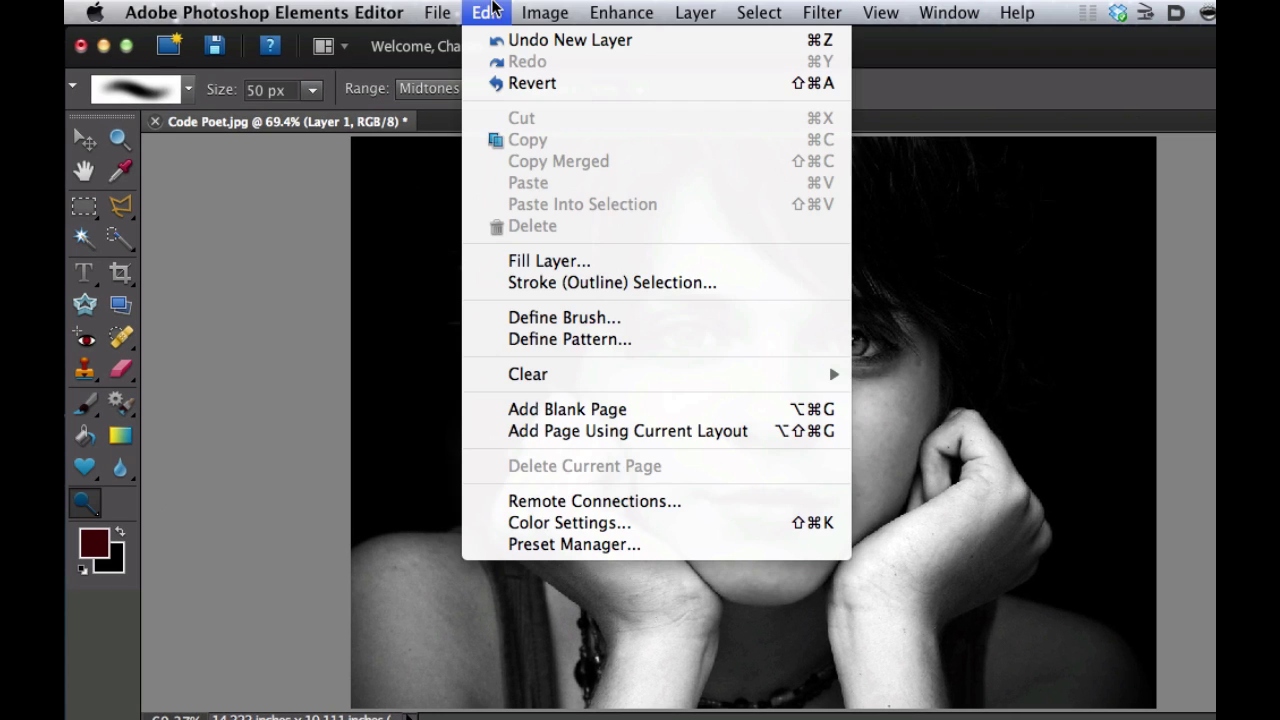
pyautogui.click(549, 261)
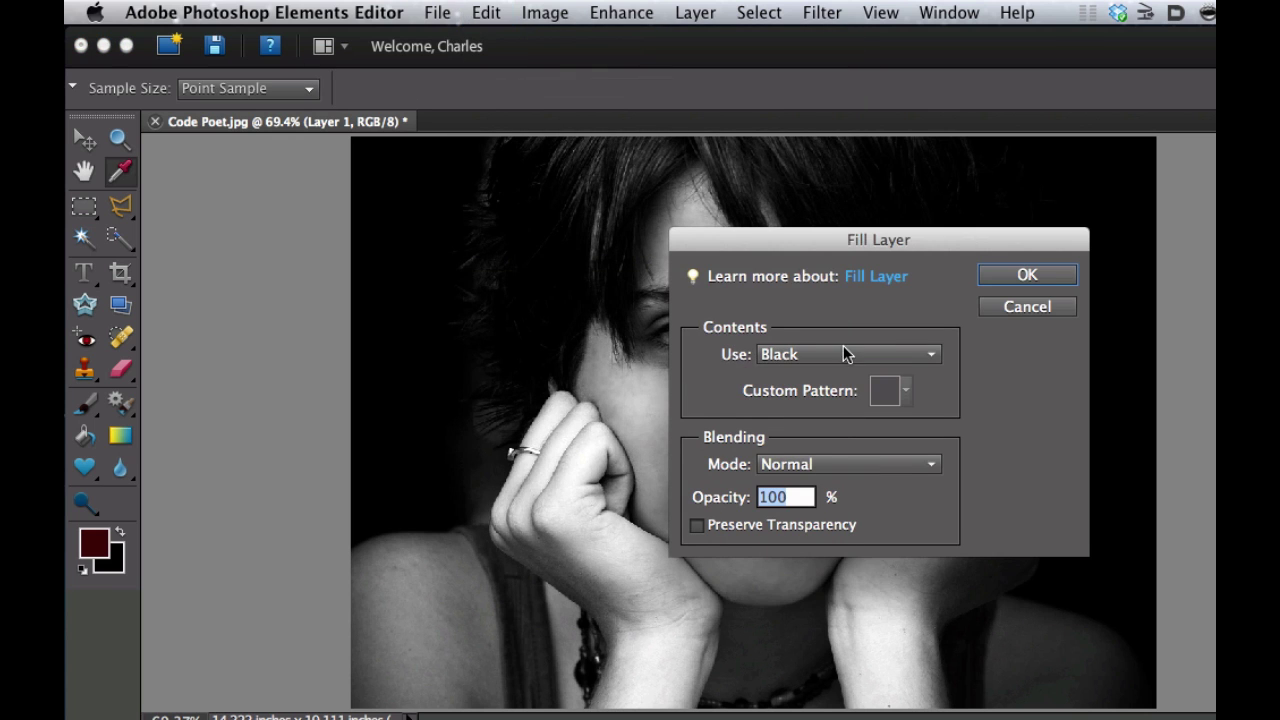
pyautogui.click(1049, 272)
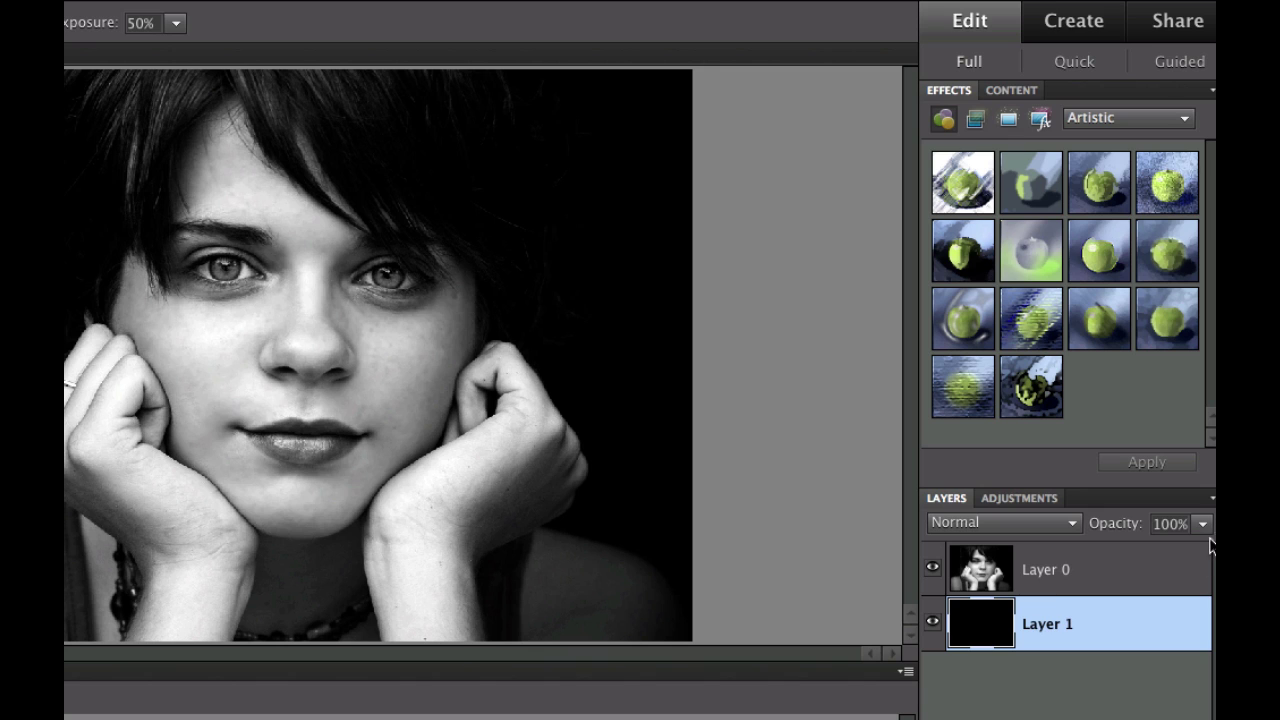
# Preview Layer 0 at lower opacity, around 30%, over the black layer.
pyautogui.click(1023, 572)
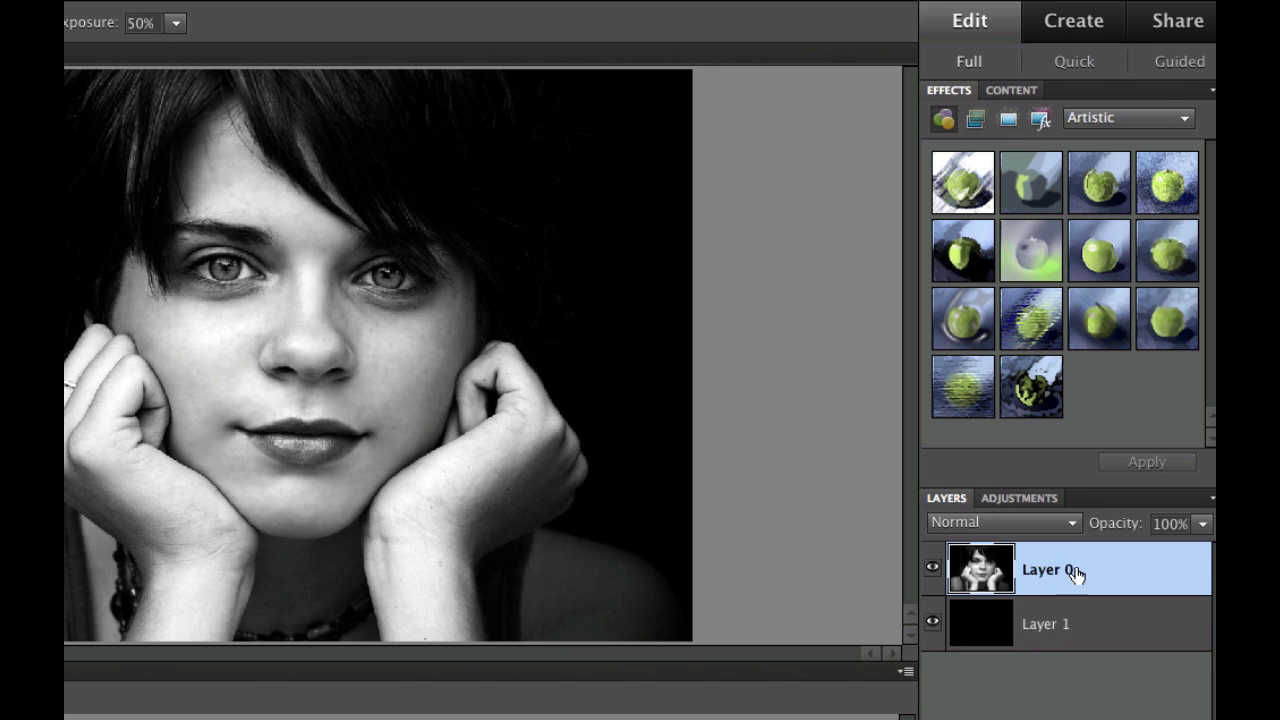
pyautogui.click(1202, 523)
pyautogui.moveTo(1202, 553); pyautogui.dragTo(1115, 546)
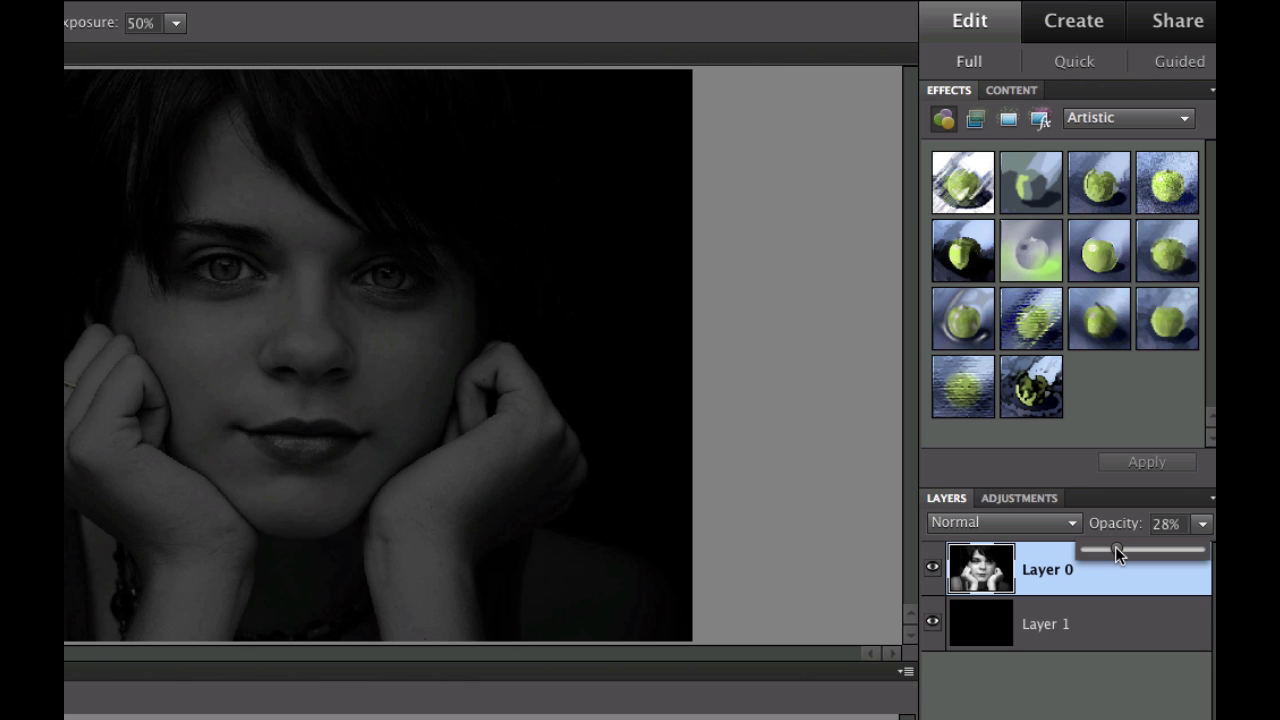
pyautogui.moveTo(1116, 547); pyautogui.dragTo(1212, 550)
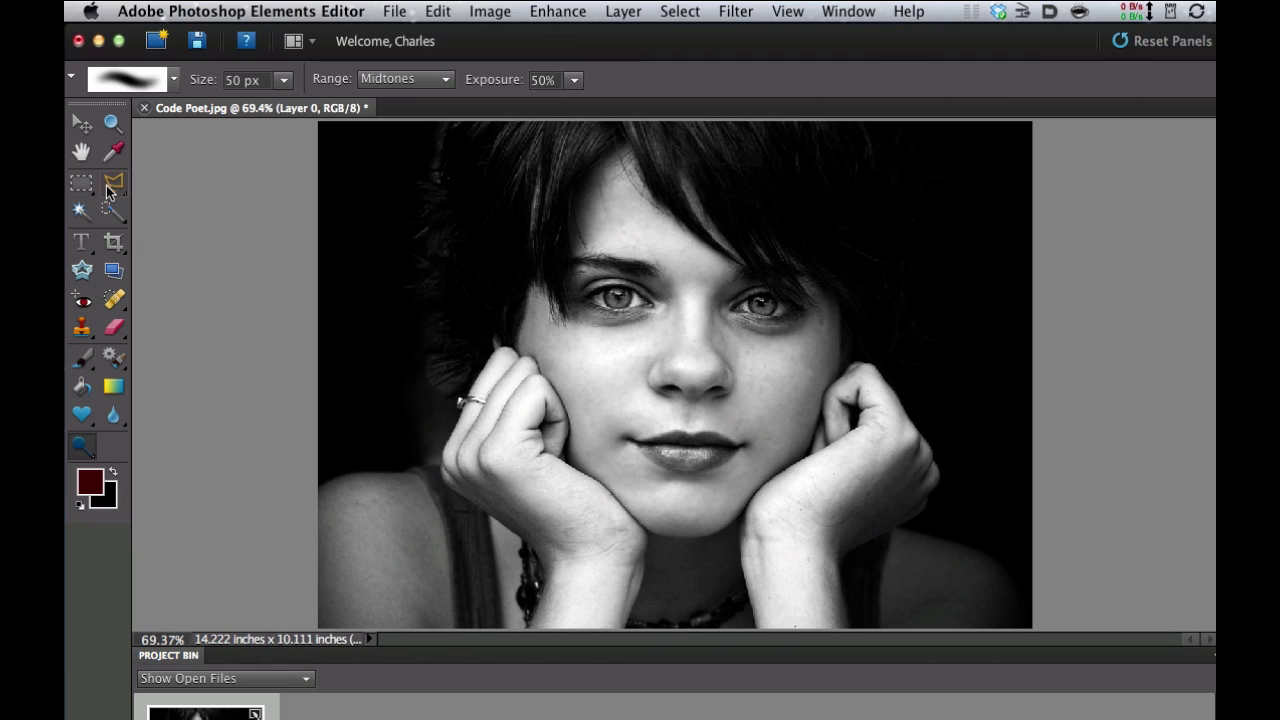
# Draw a closed Polygonal Lasso selection around the girl's left eye.
pyautogui.click(111, 188)
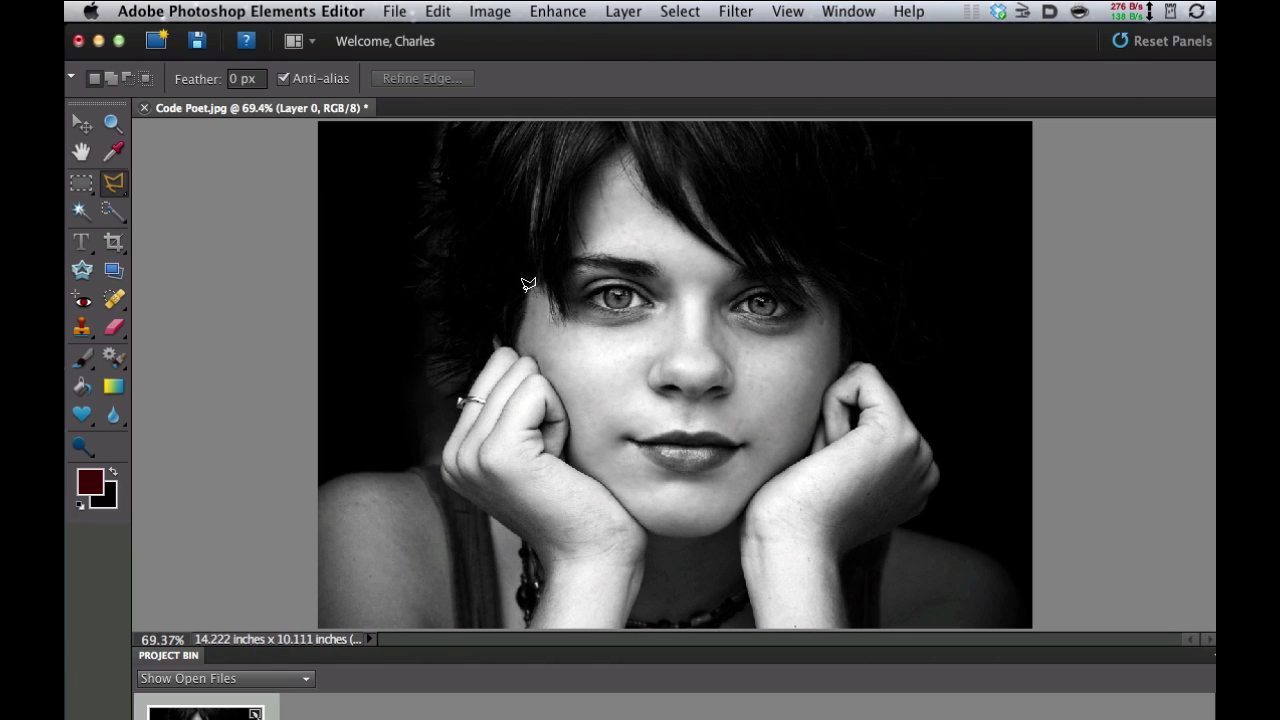
pyautogui.click(586, 289)
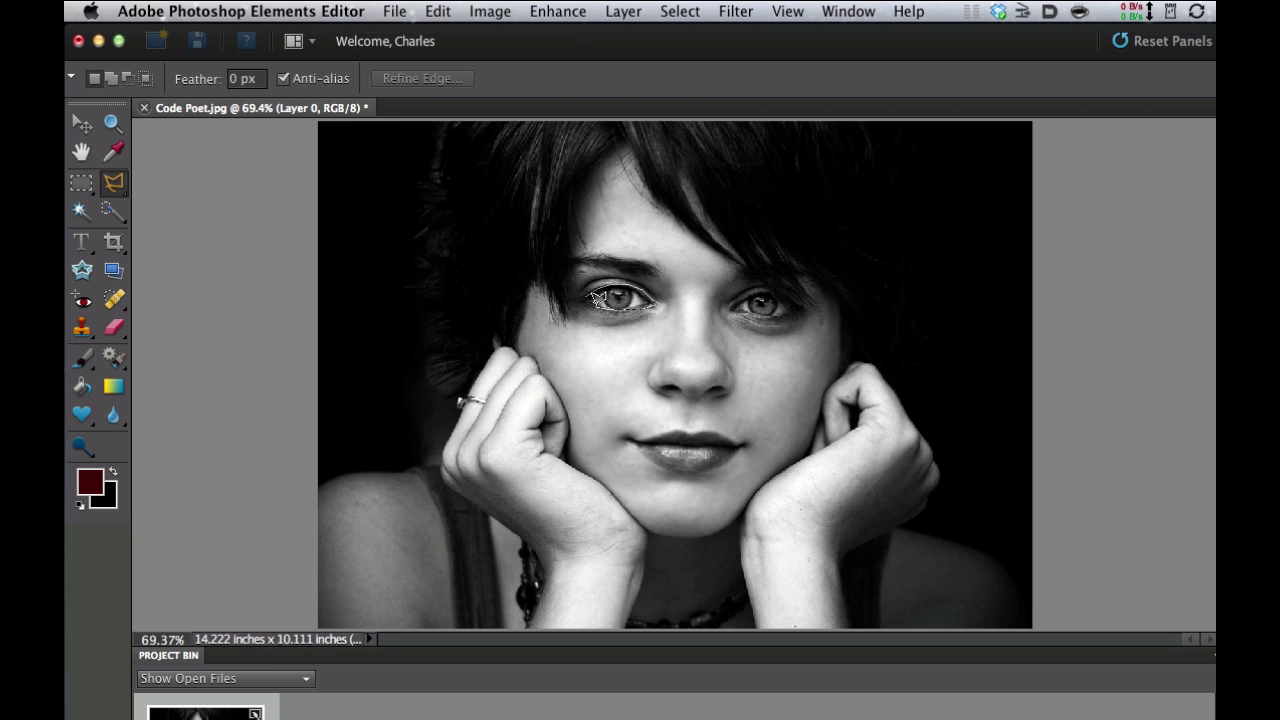
pyautogui.click(588, 290)
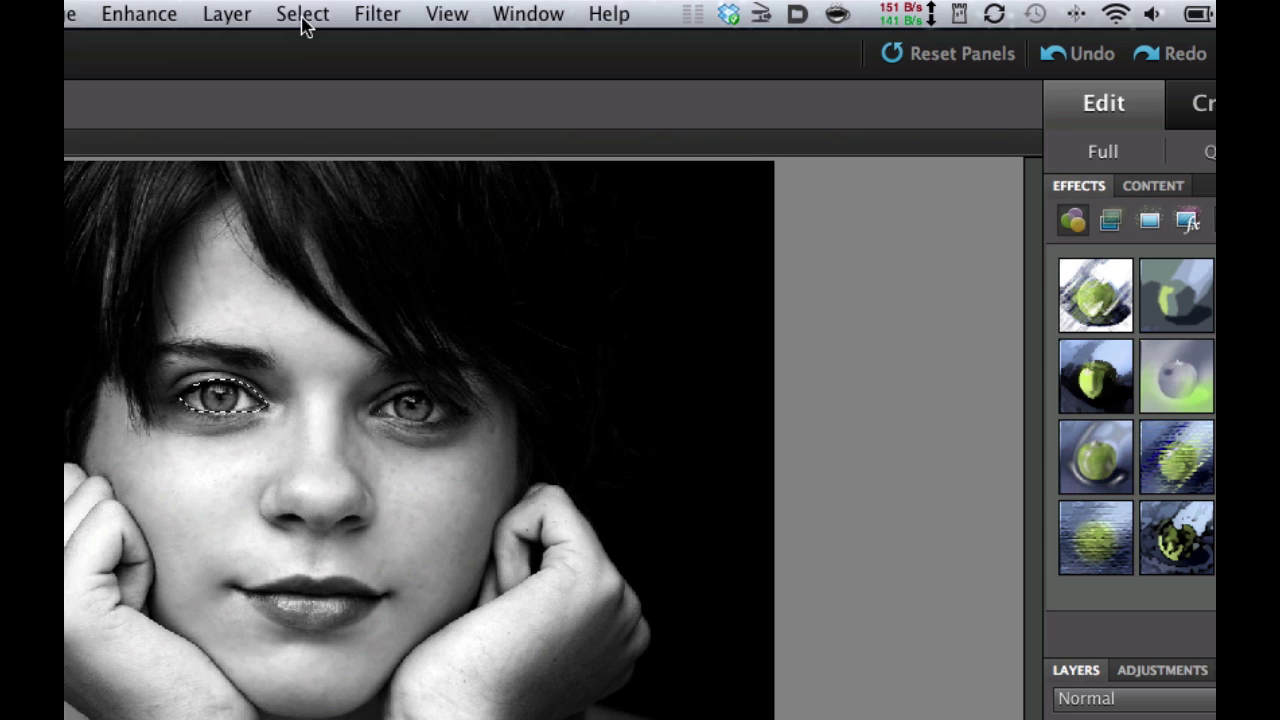
# Refine the left-eye selection edge to Smooth 38, Feather 3.9 px, Contract/Expand -26%.
pyautogui.click(302, 15)
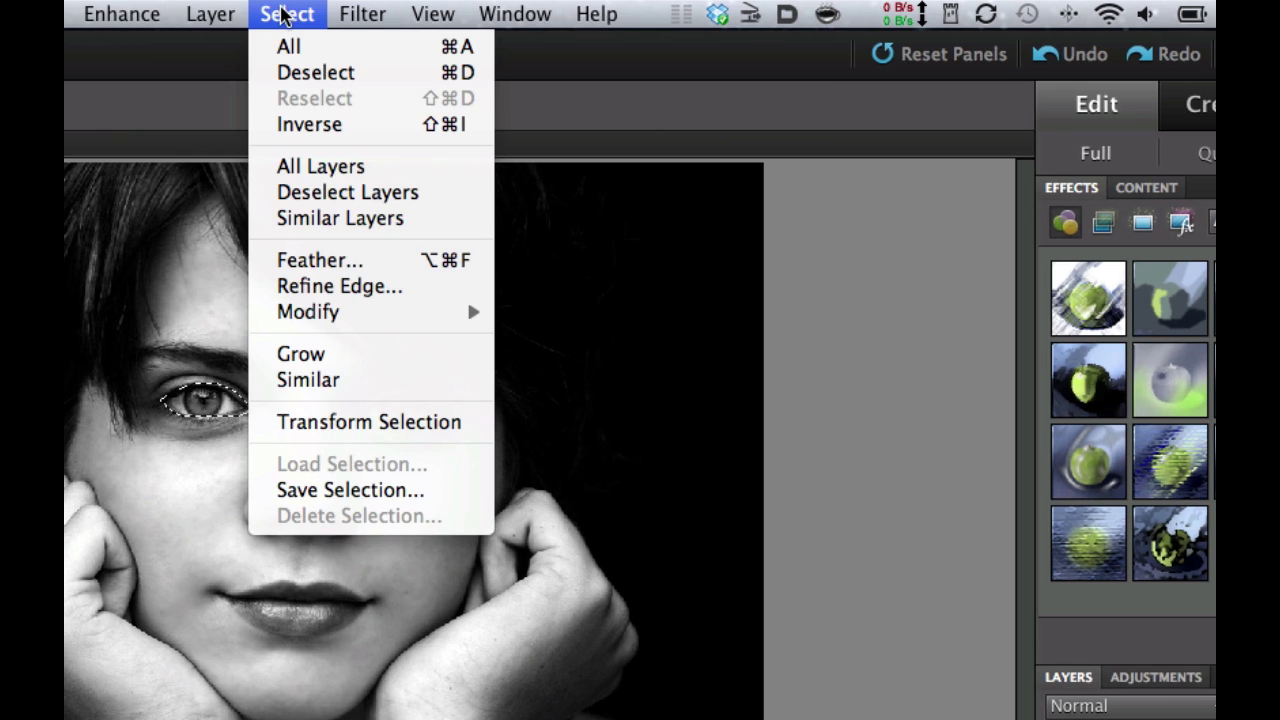
pyautogui.click(322, 287)
pyautogui.moveTo(749, 465)
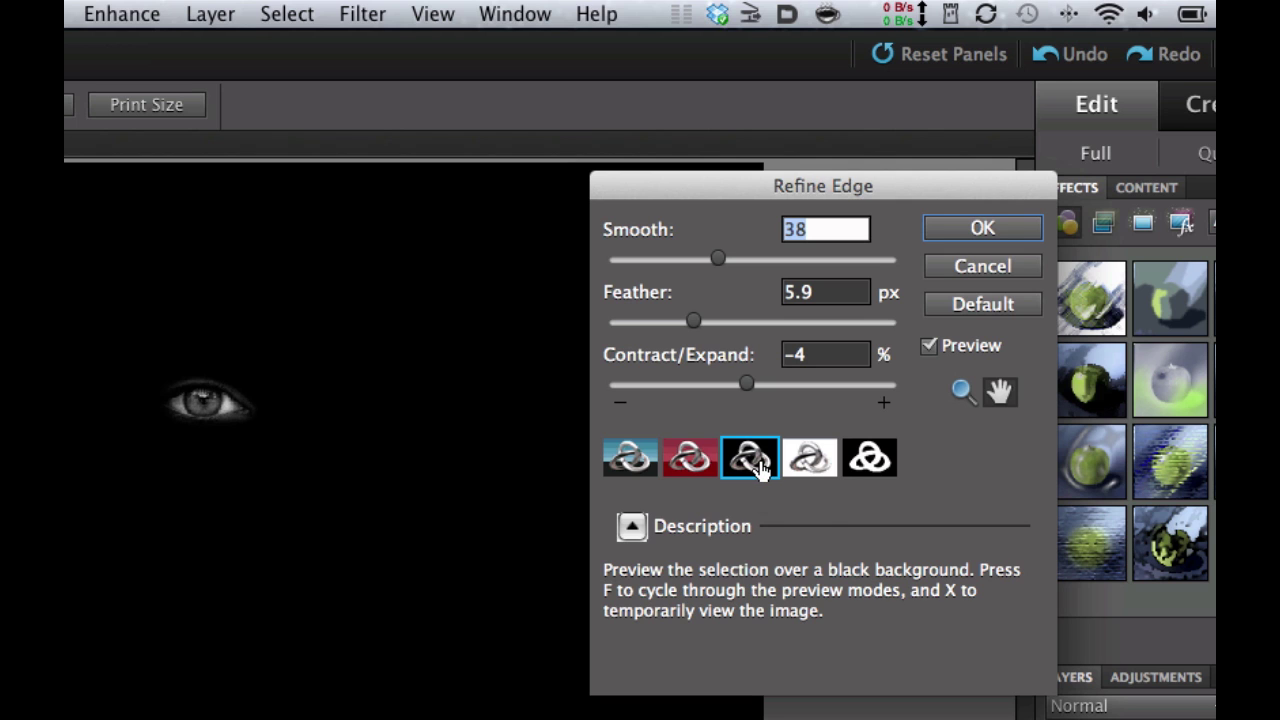
pyautogui.moveTo(795, 412)
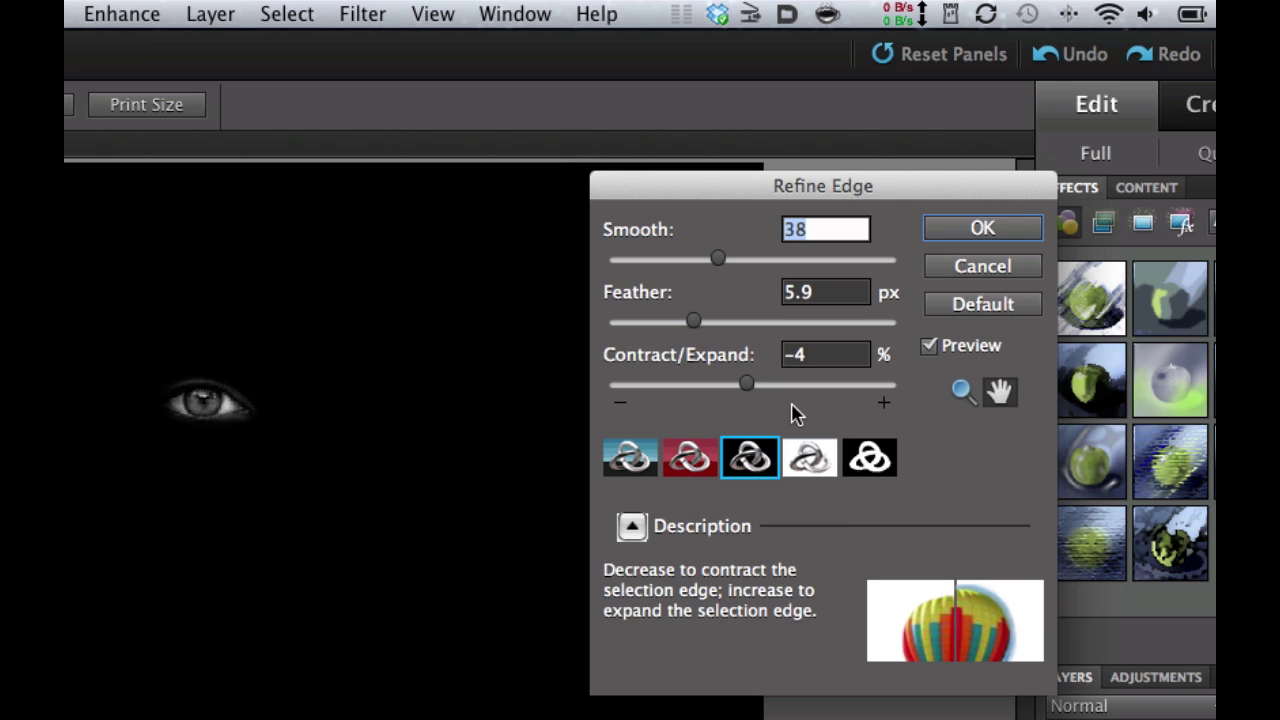
pyautogui.moveTo(748, 388); pyautogui.dragTo(715, 386)
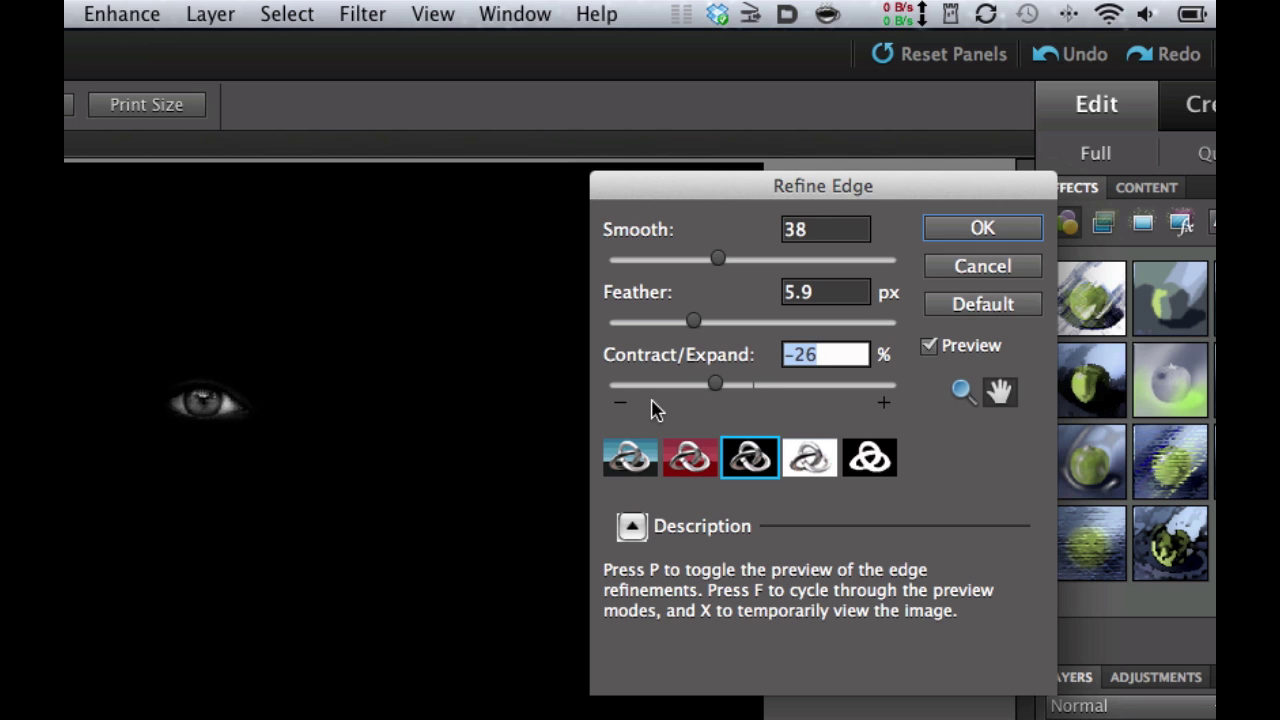
pyautogui.moveTo(697, 332)
pyautogui.mouseDown()
pyautogui.moveTo(664, 332)
pyautogui.moveTo(676, 322)
pyautogui.mouseUp()
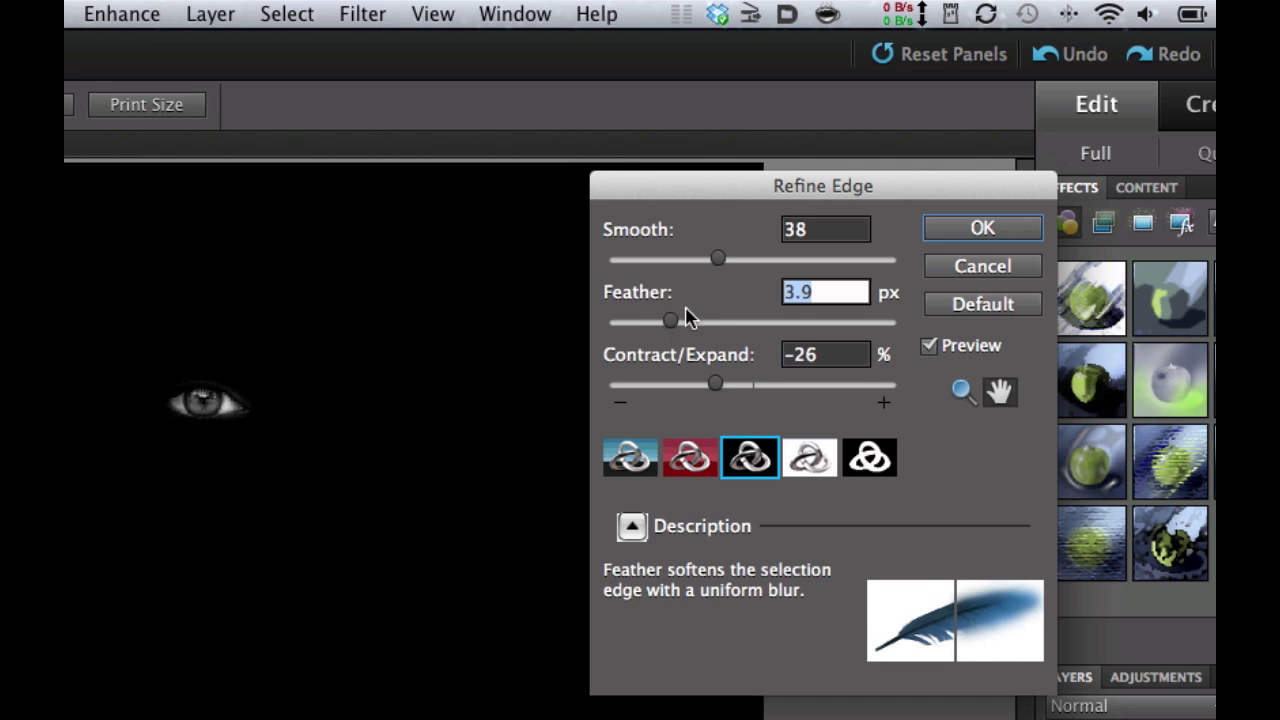
pyautogui.click(958, 231)
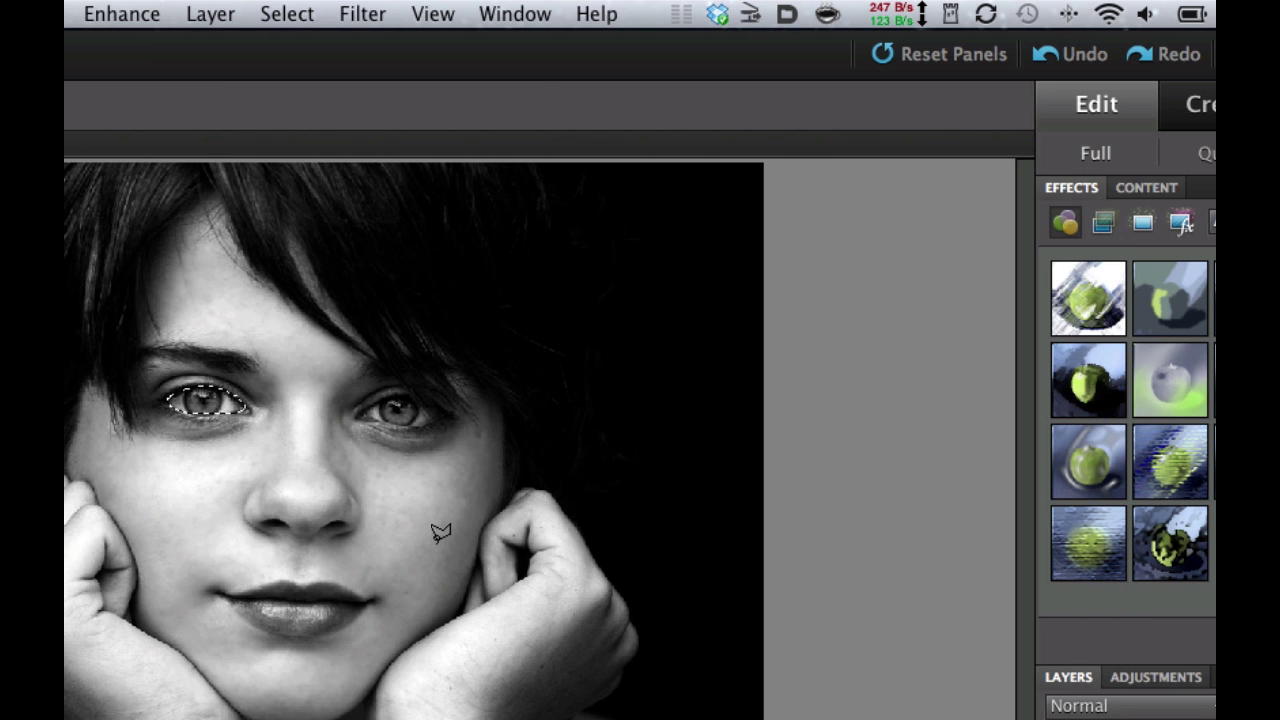
# Copy the eye selection onto new Layer 2, check it by toggling Layer 0, then reselect Layer 0.
pyautogui.press('super')
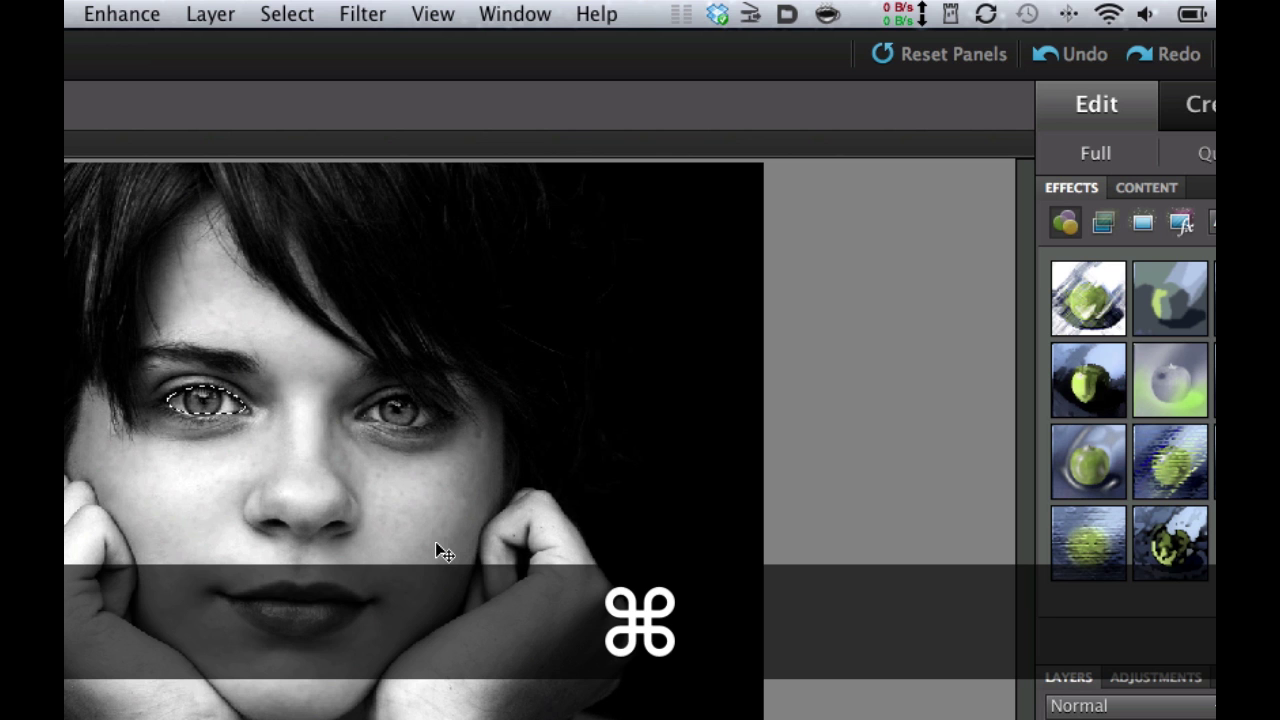
pyautogui.press('super+j')
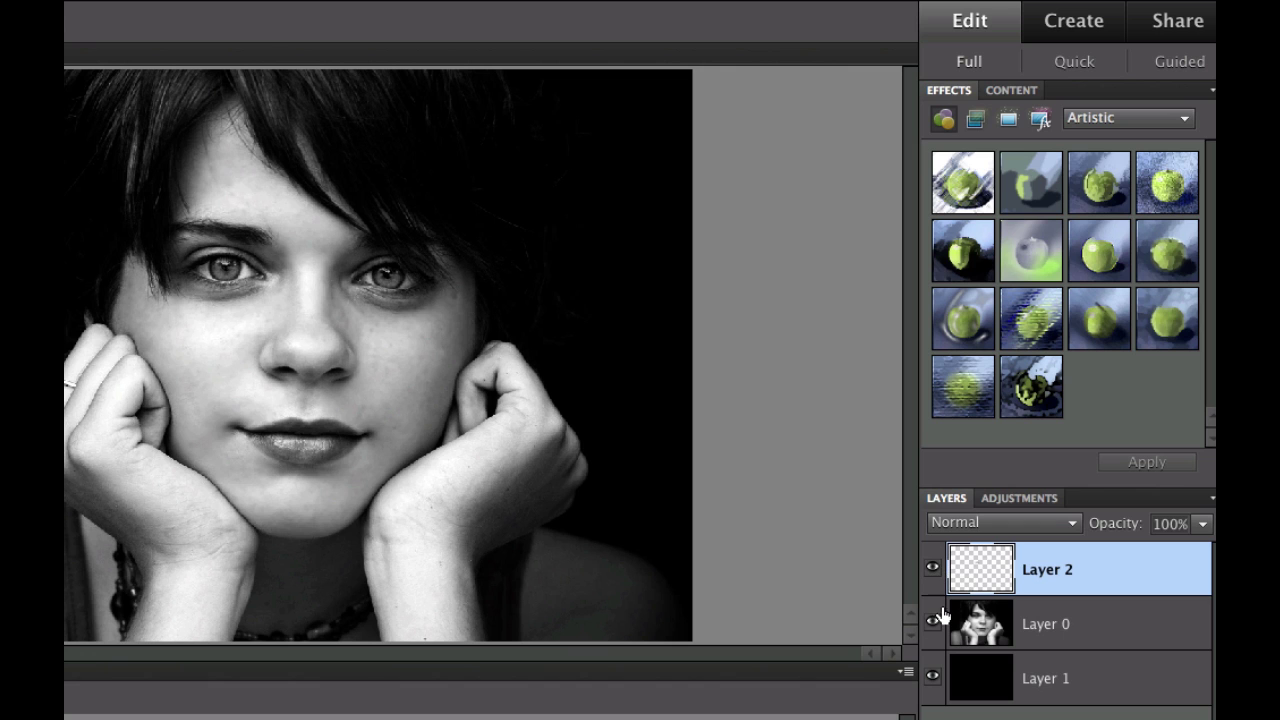
pyautogui.click(933, 623)
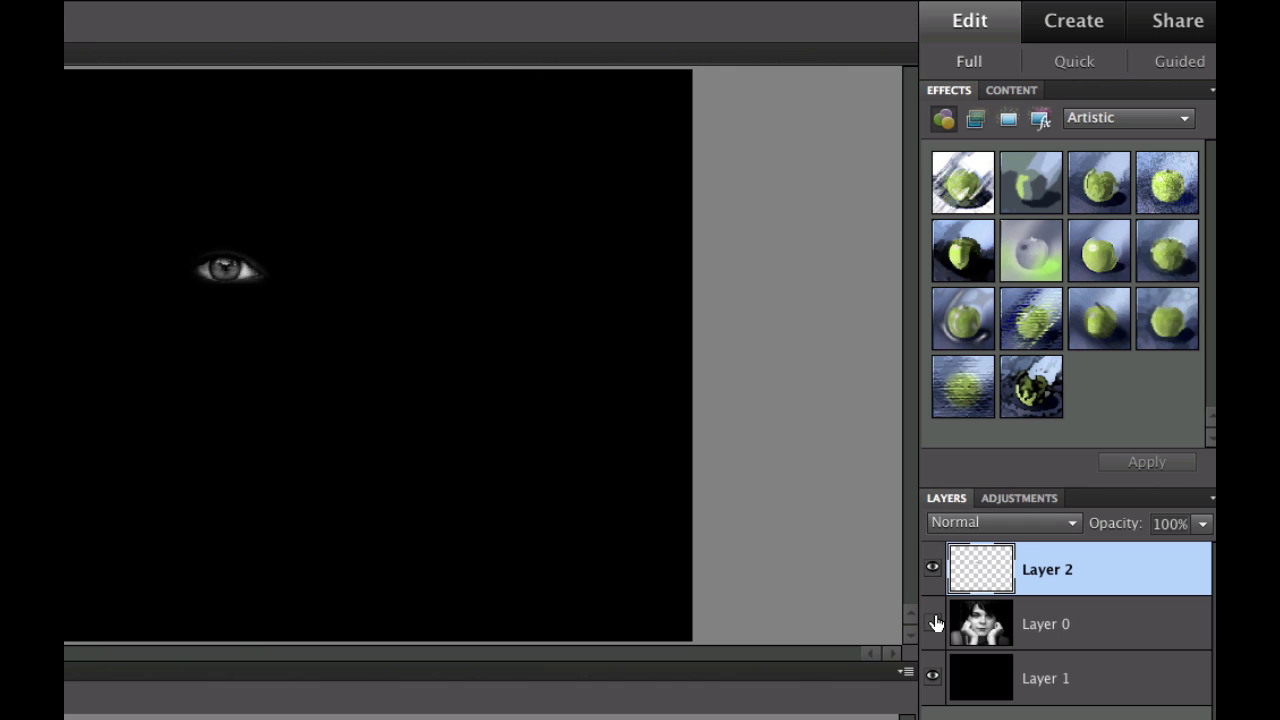
pyautogui.click(933, 623)
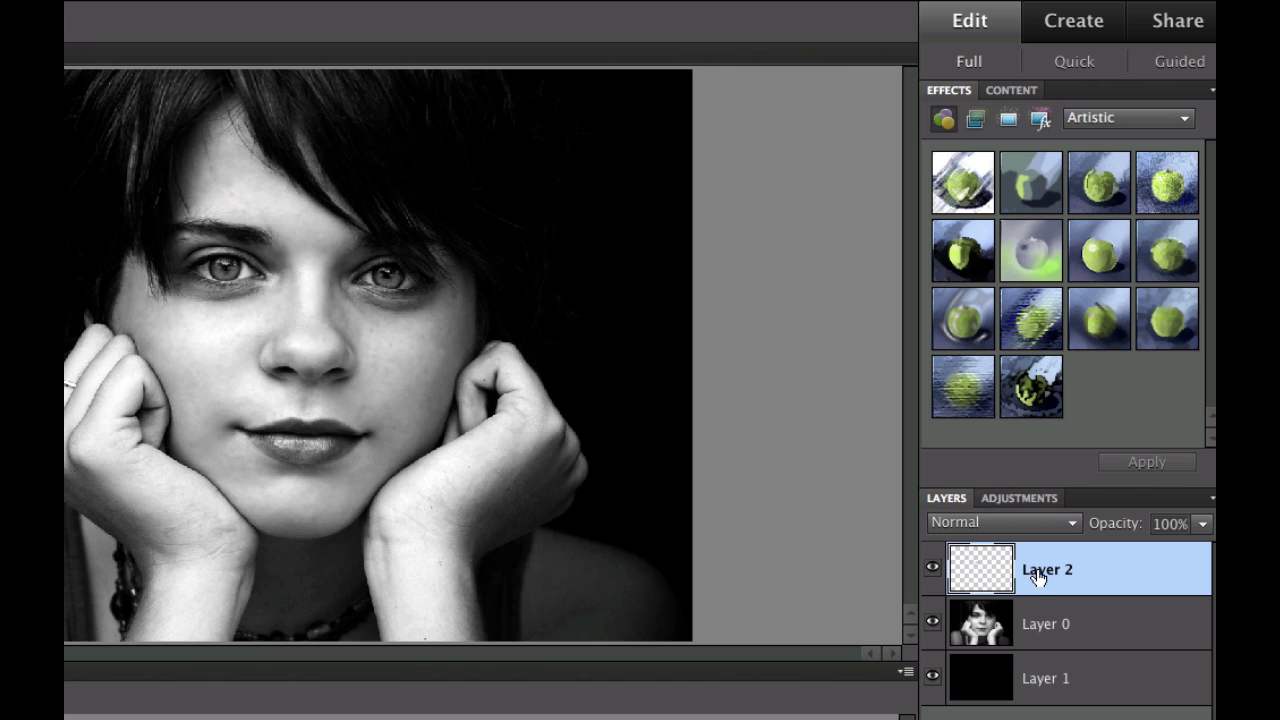
pyautogui.click(1063, 623)
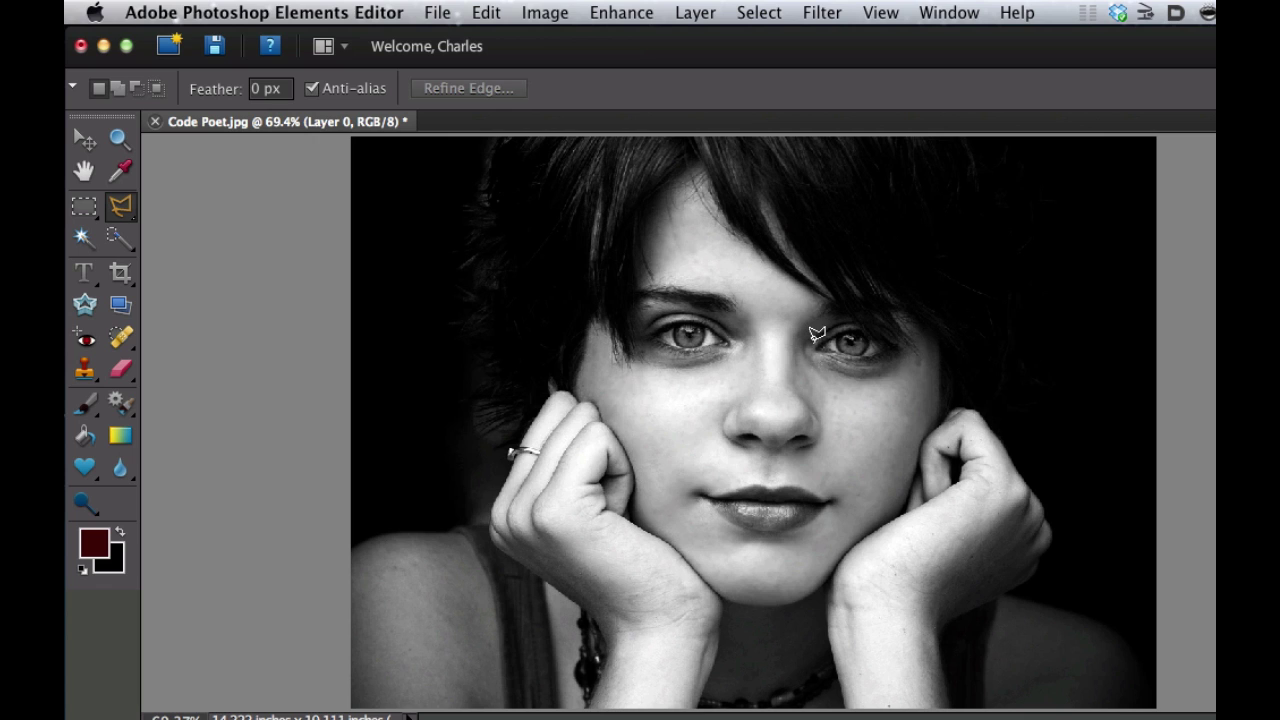
# Draw a closed Polygonal Lasso selection around the eye on the right.
pyautogui.click(822, 337)
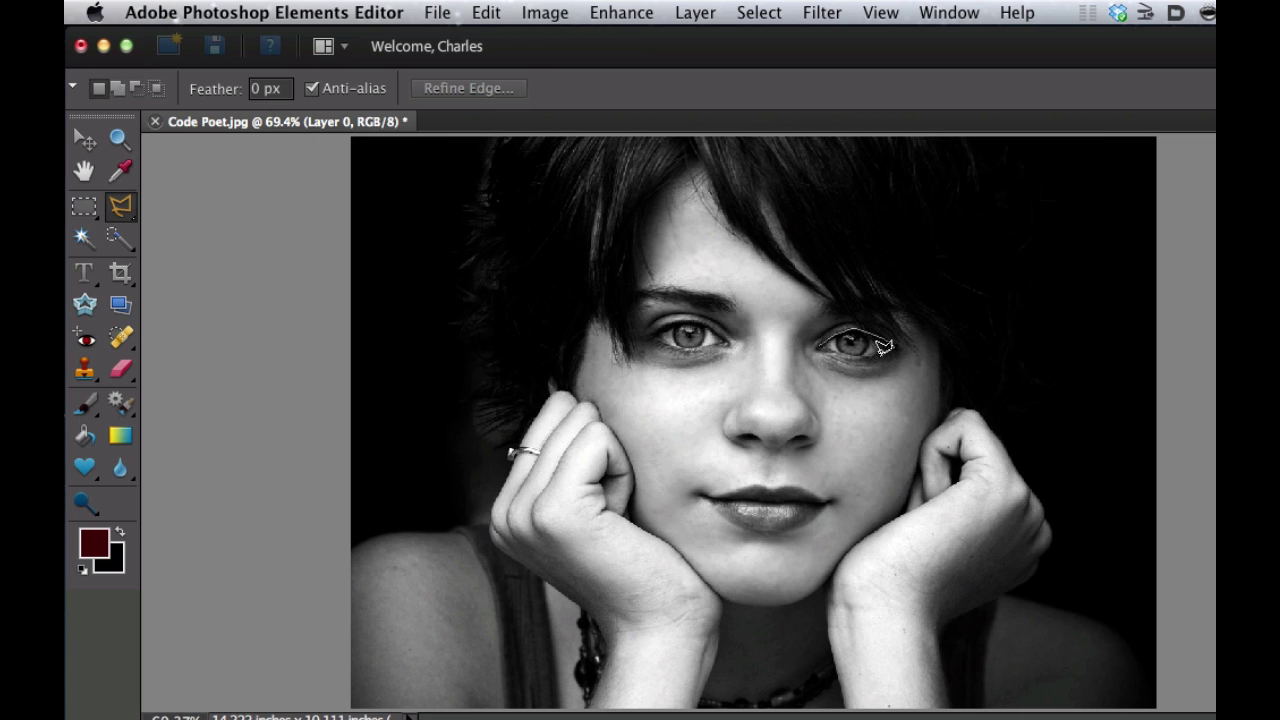
pyautogui.click(892, 347)
pyautogui.click(862, 356)
pyautogui.click(820, 338)
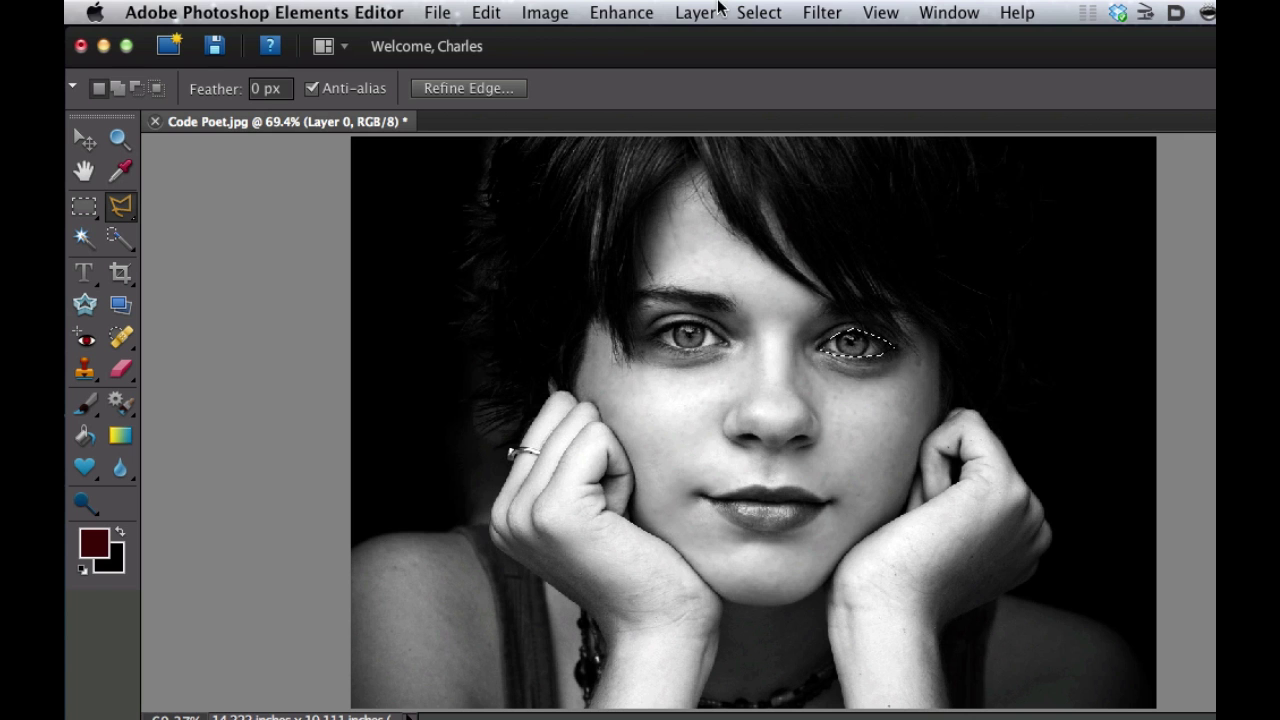
# Refine the right-eye selection edge to Contract/Expand -20% with Feather 3.9 px.
pyautogui.click(753, 12)
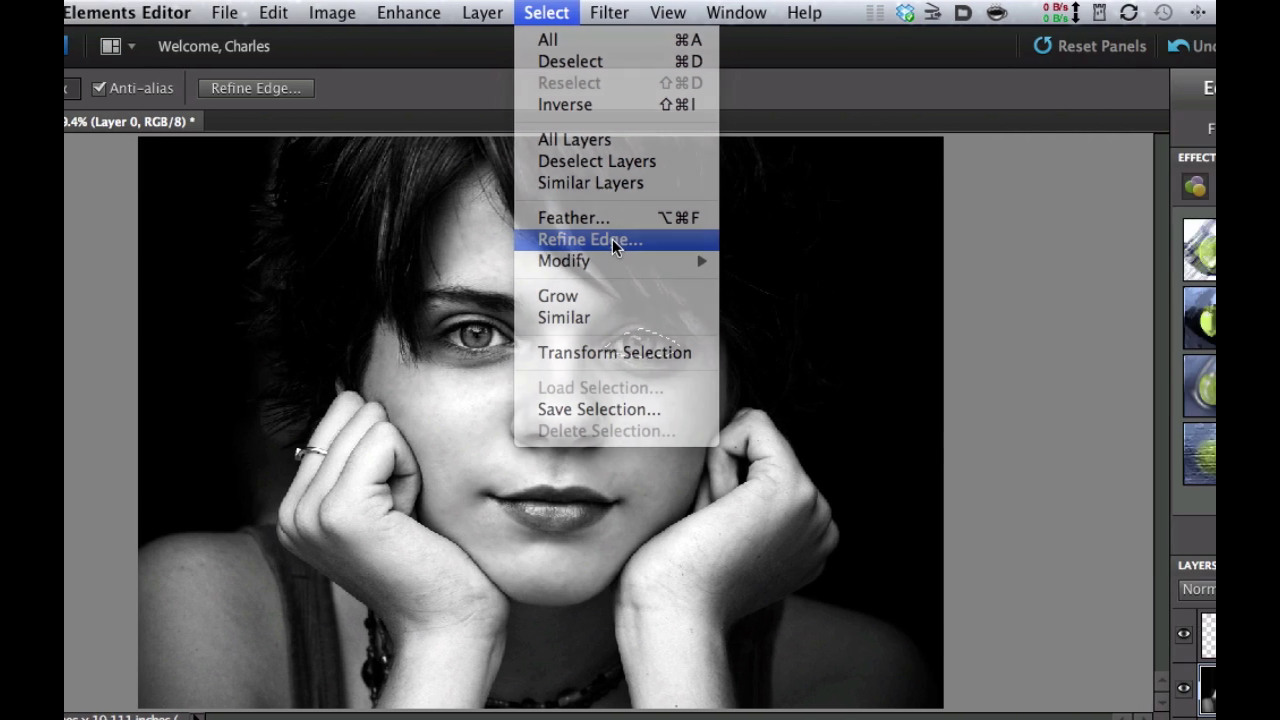
pyautogui.click(805, 239)
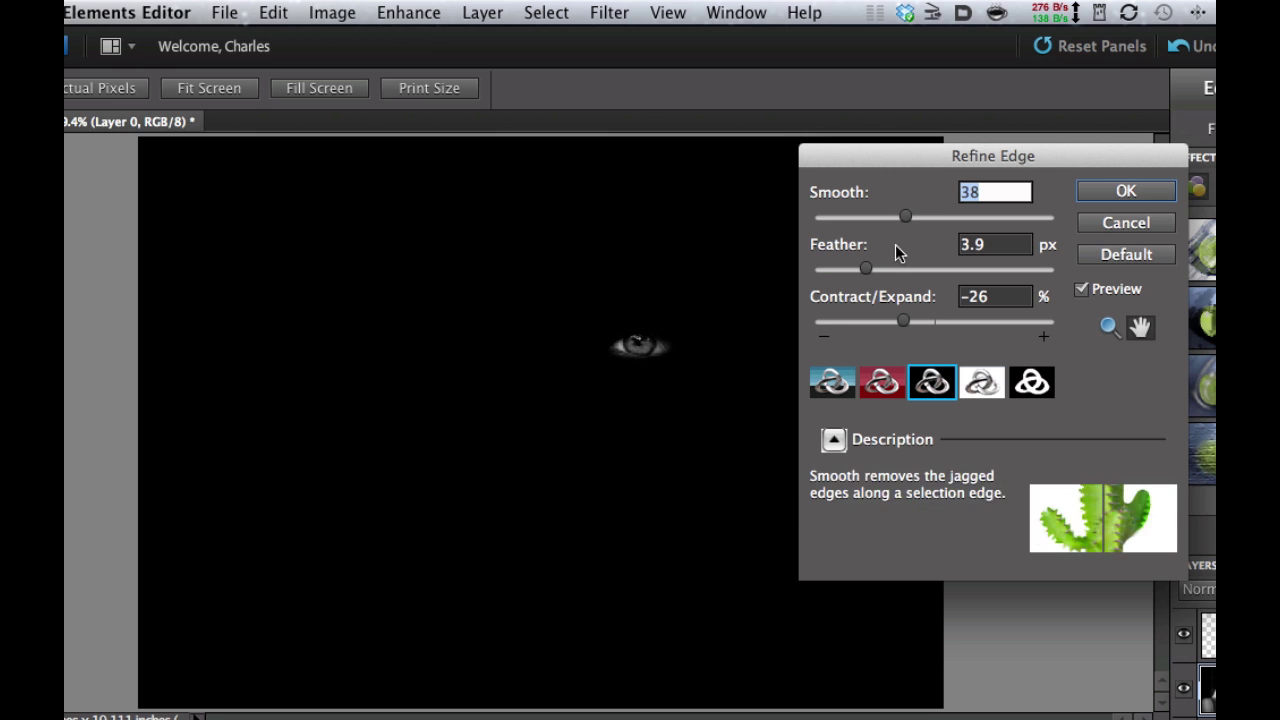
pyautogui.moveTo(904, 318); pyautogui.dragTo(910, 318)
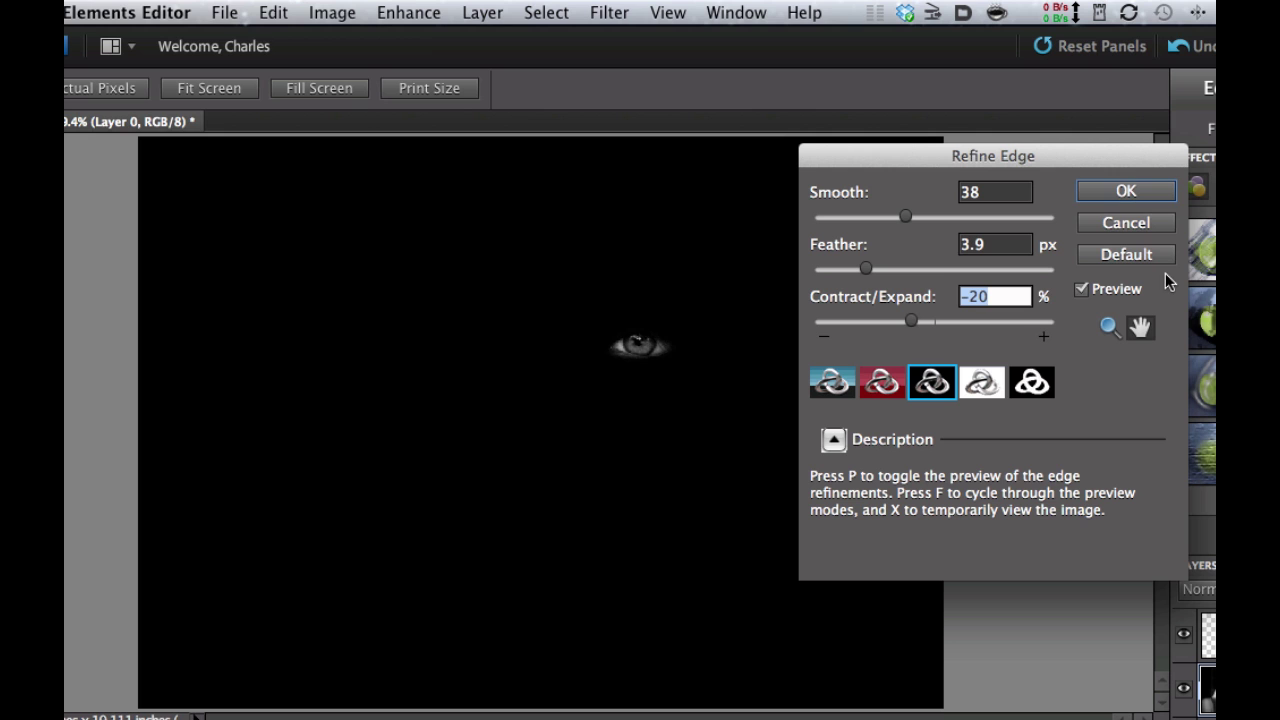
pyautogui.click(1126, 191)
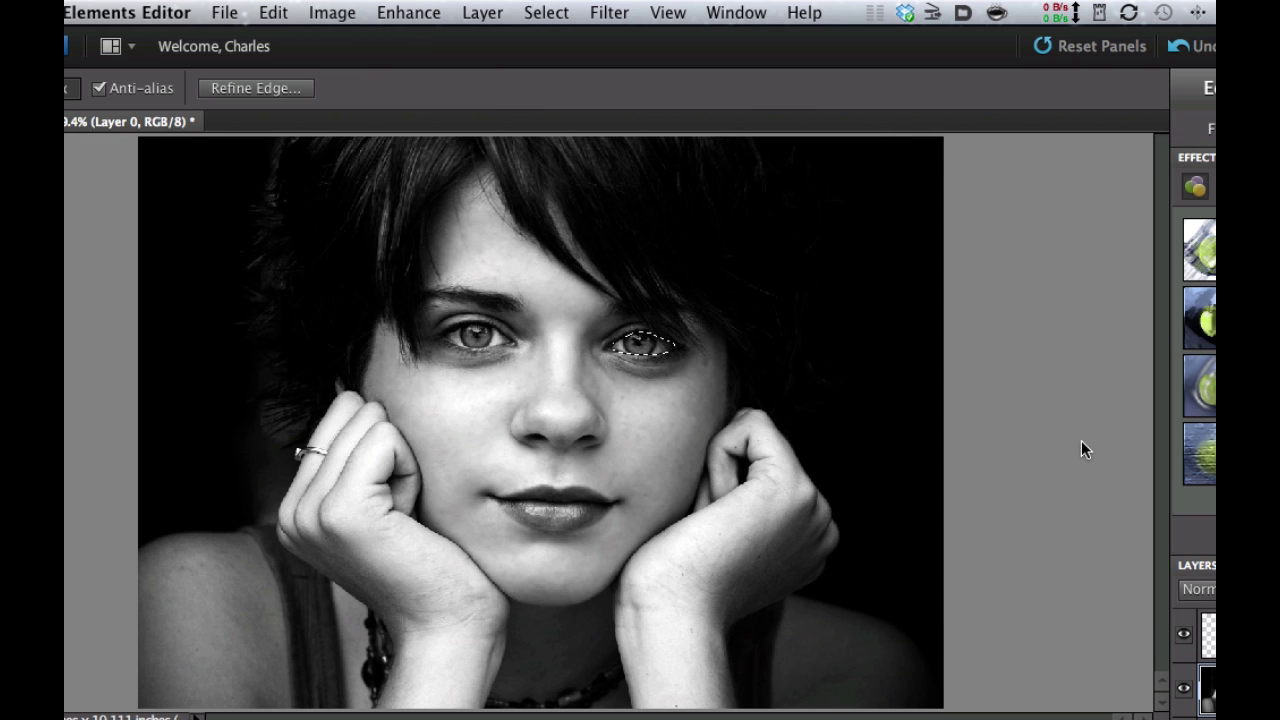
# Copy the right eye to new Layer 3 and fade Layer 0 to 26% opacity.
pyautogui.press('super+j')
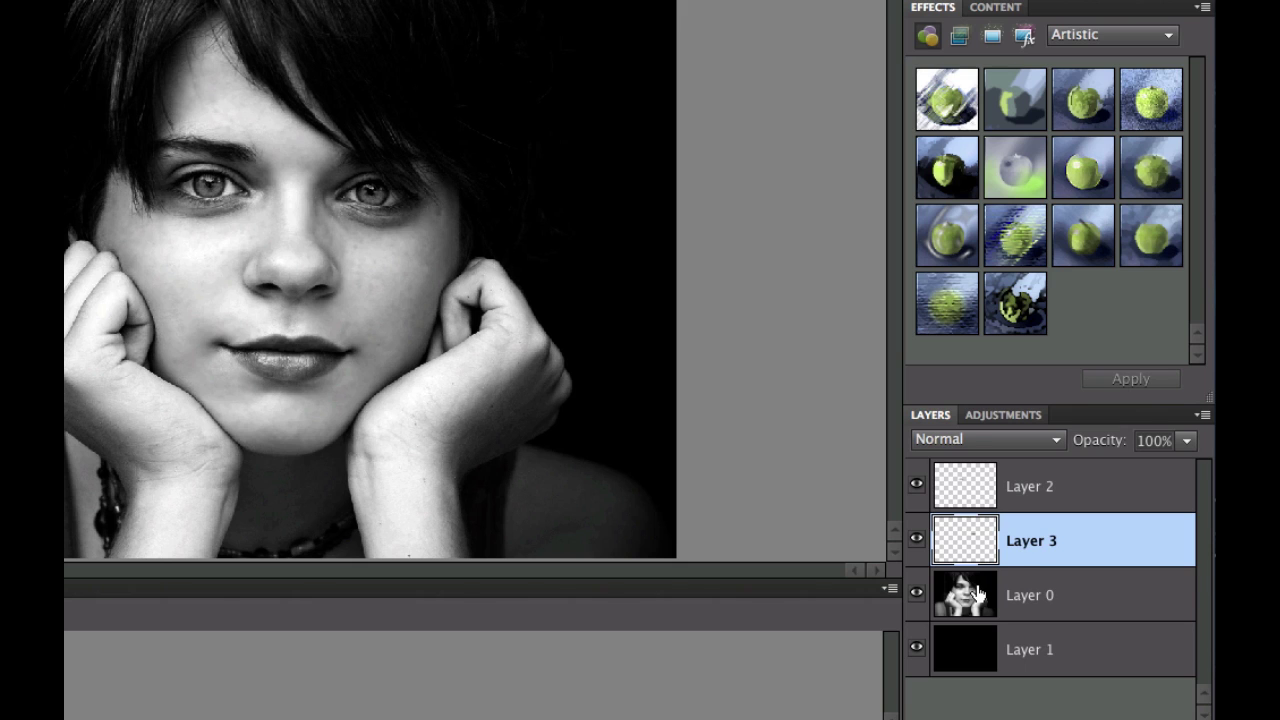
pyautogui.click(978, 595)
pyautogui.click(1186, 442)
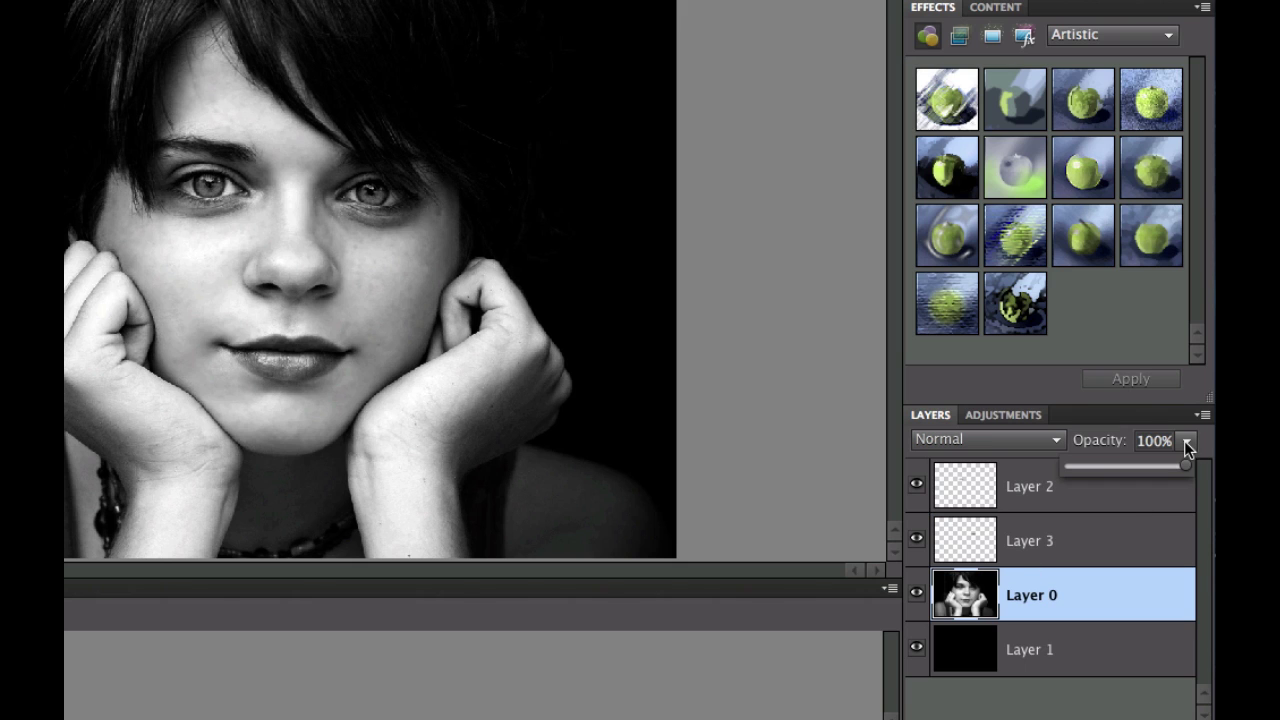
pyautogui.moveTo(1184, 465); pyautogui.dragTo(1097, 465)
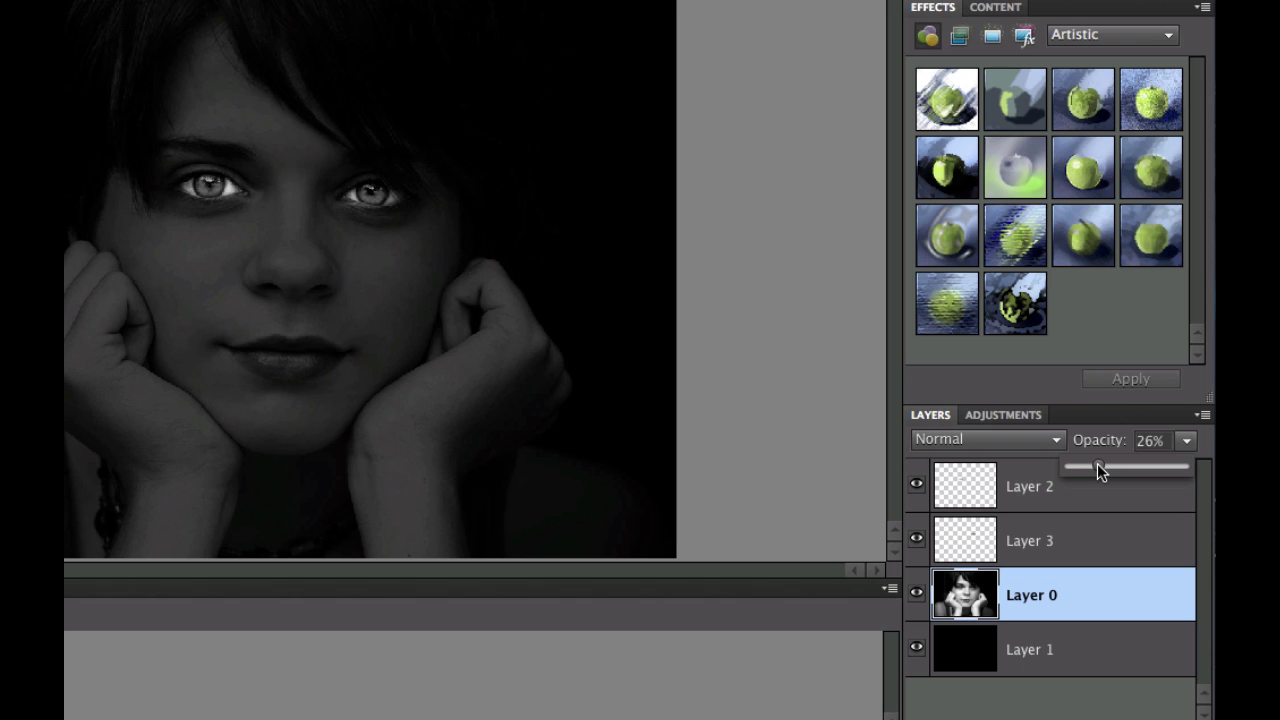
pyautogui.click(783, 390)
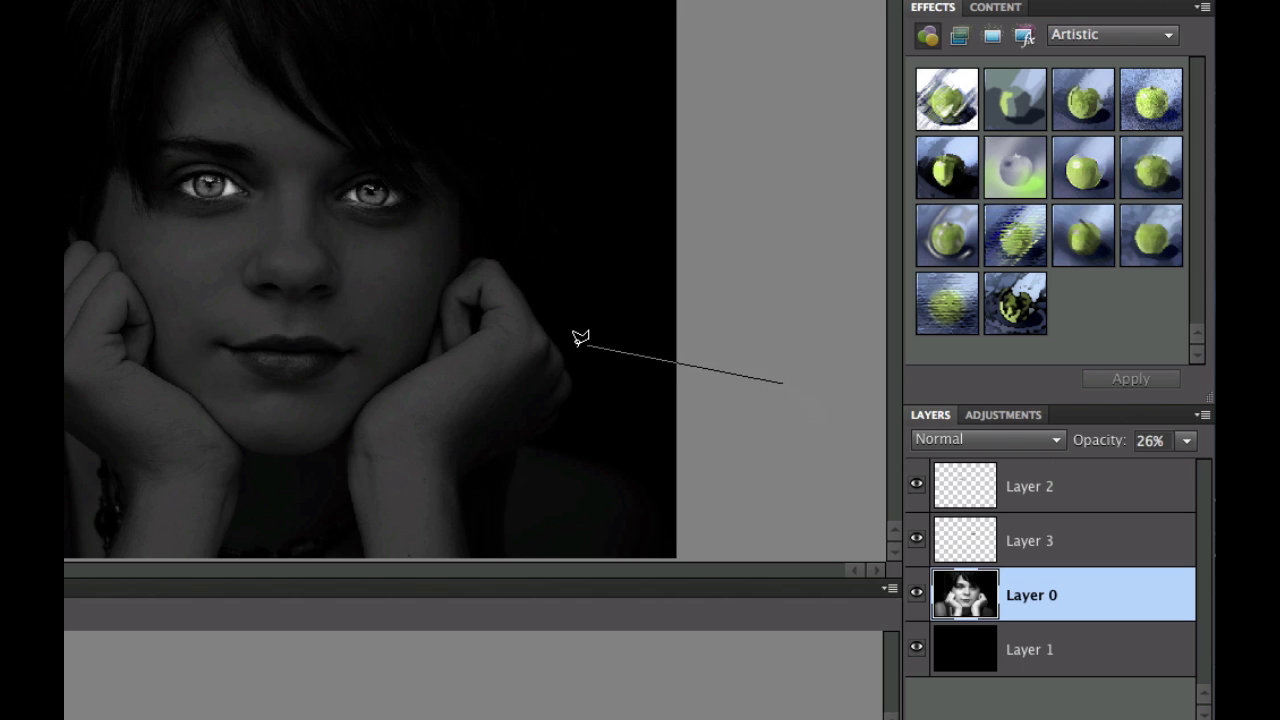
pyautogui.click(783, 374)
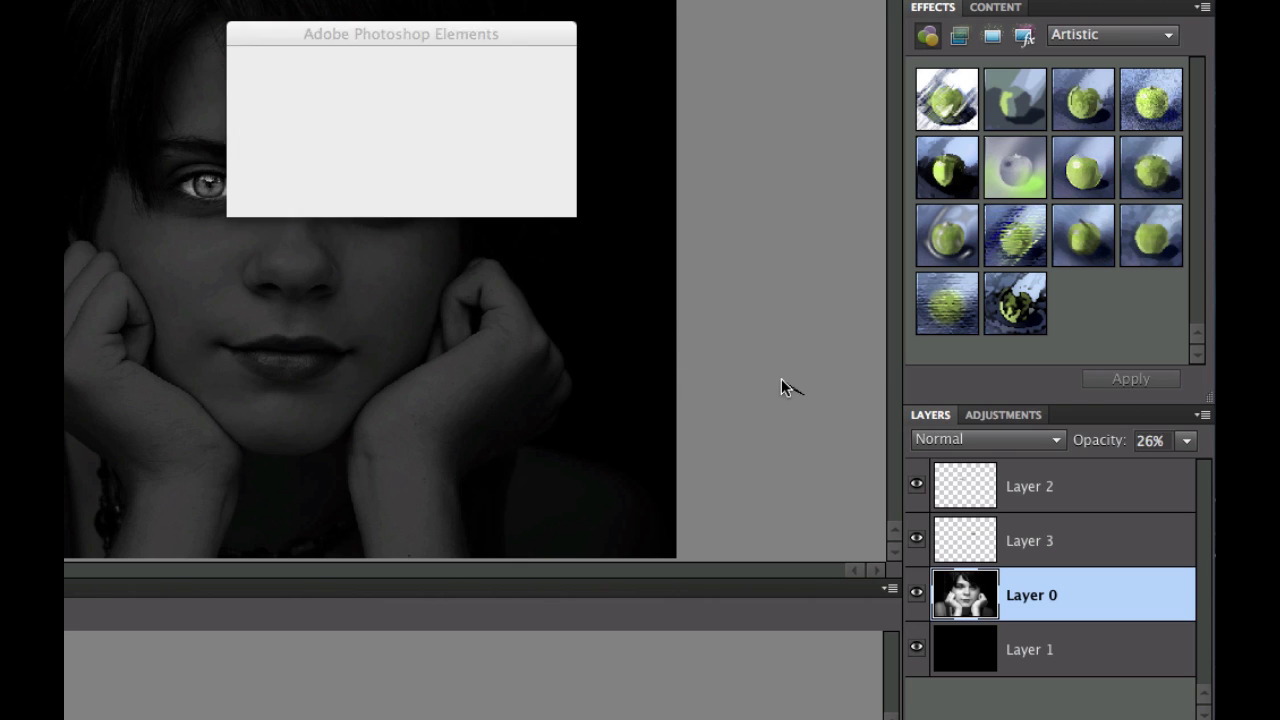
pyautogui.click(534, 163)
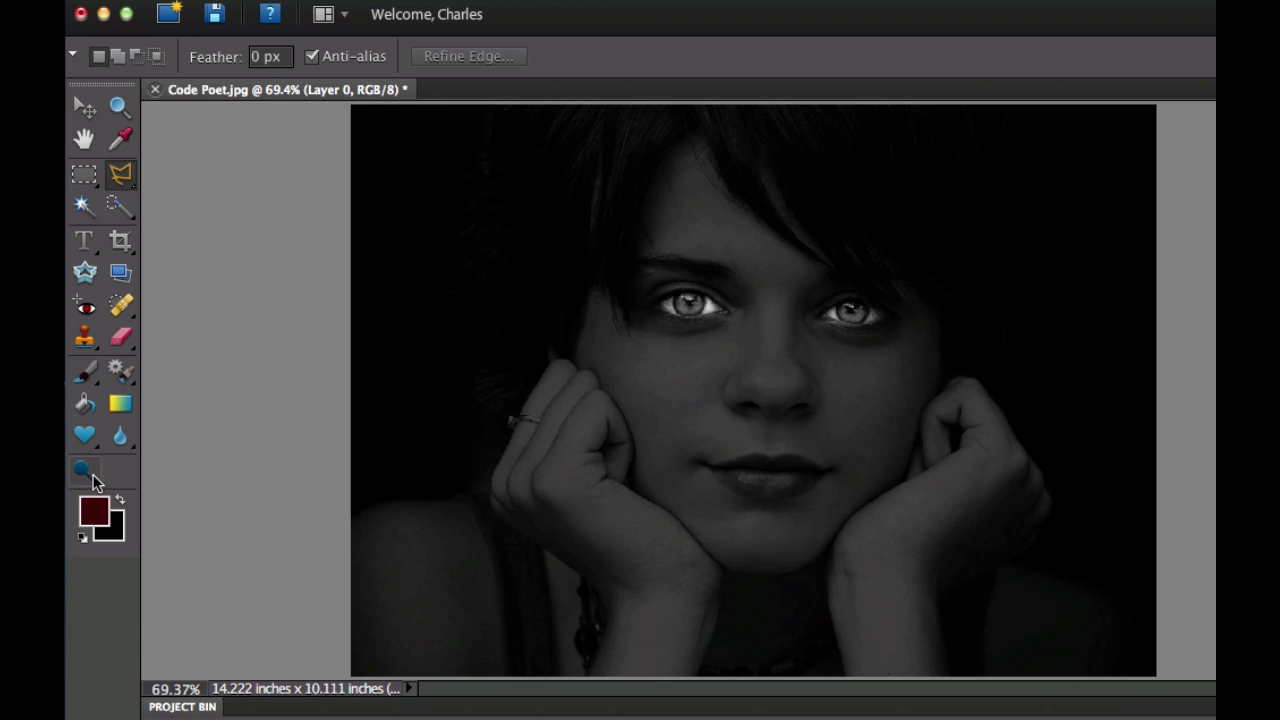
# With the Burn Tool, burn across the girl's right eye on Layer 3.
pyautogui.click(82, 478)
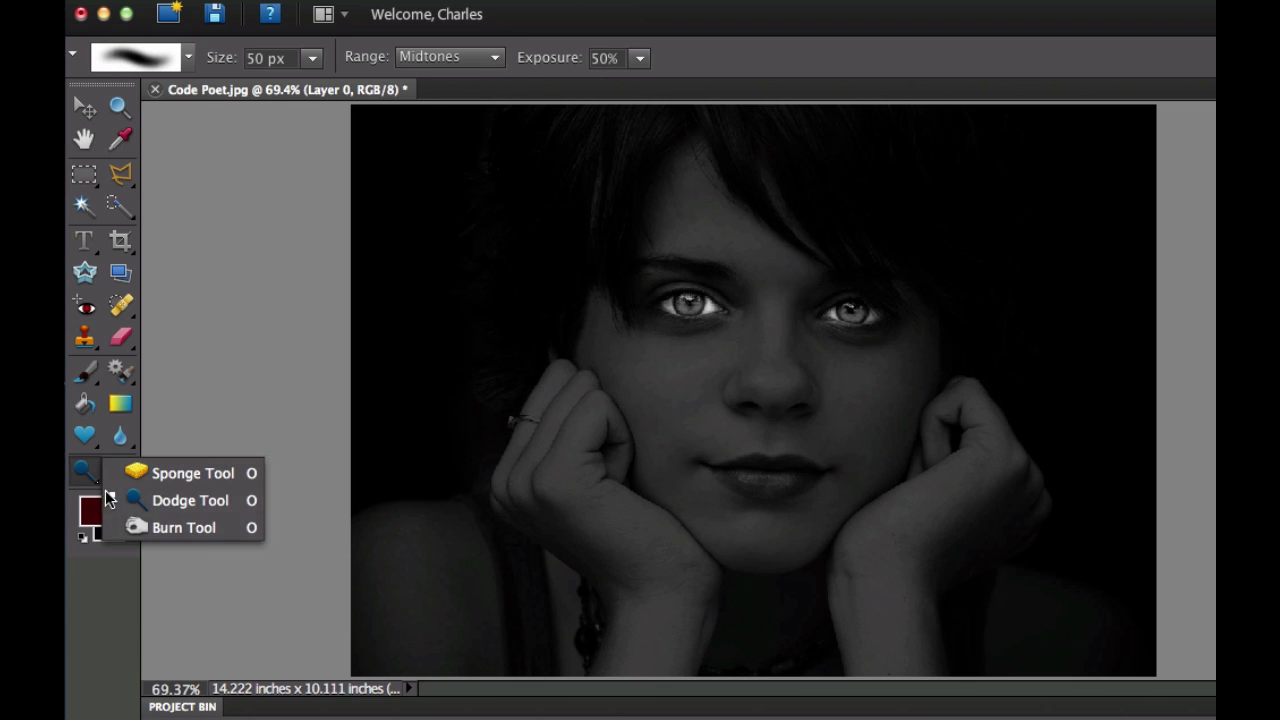
pyautogui.click(176, 534)
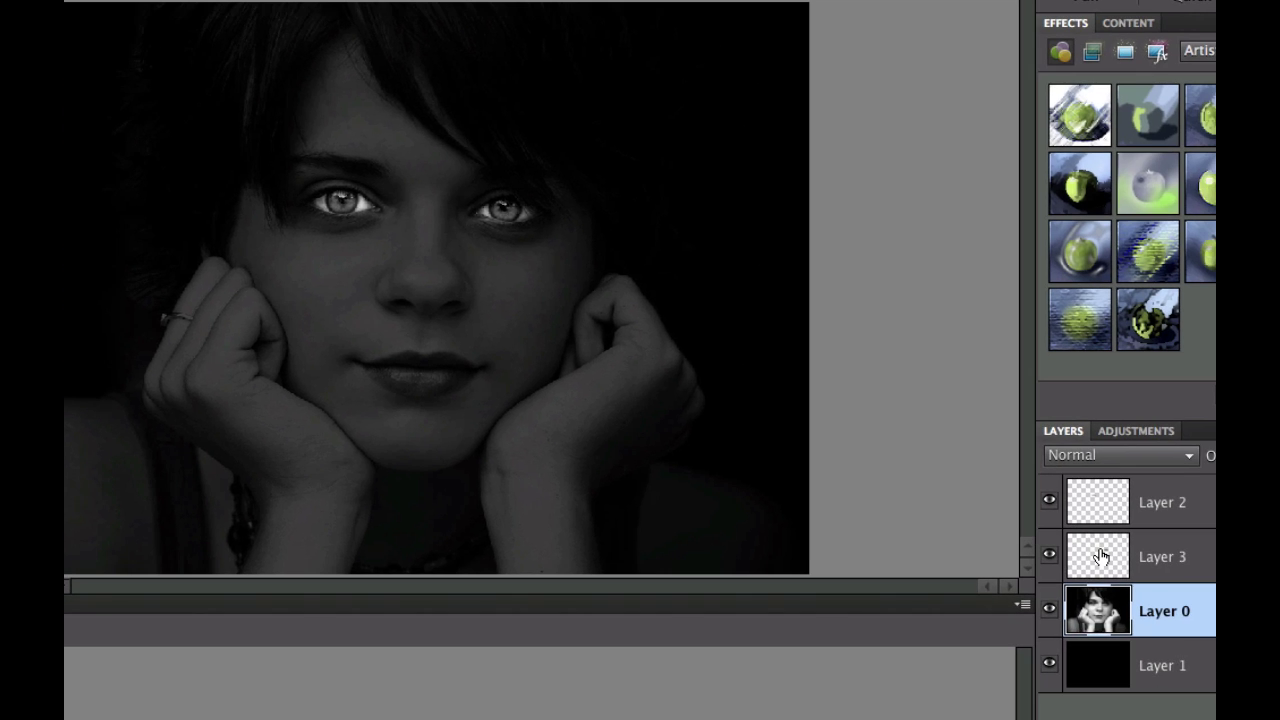
pyautogui.click(1100, 557)
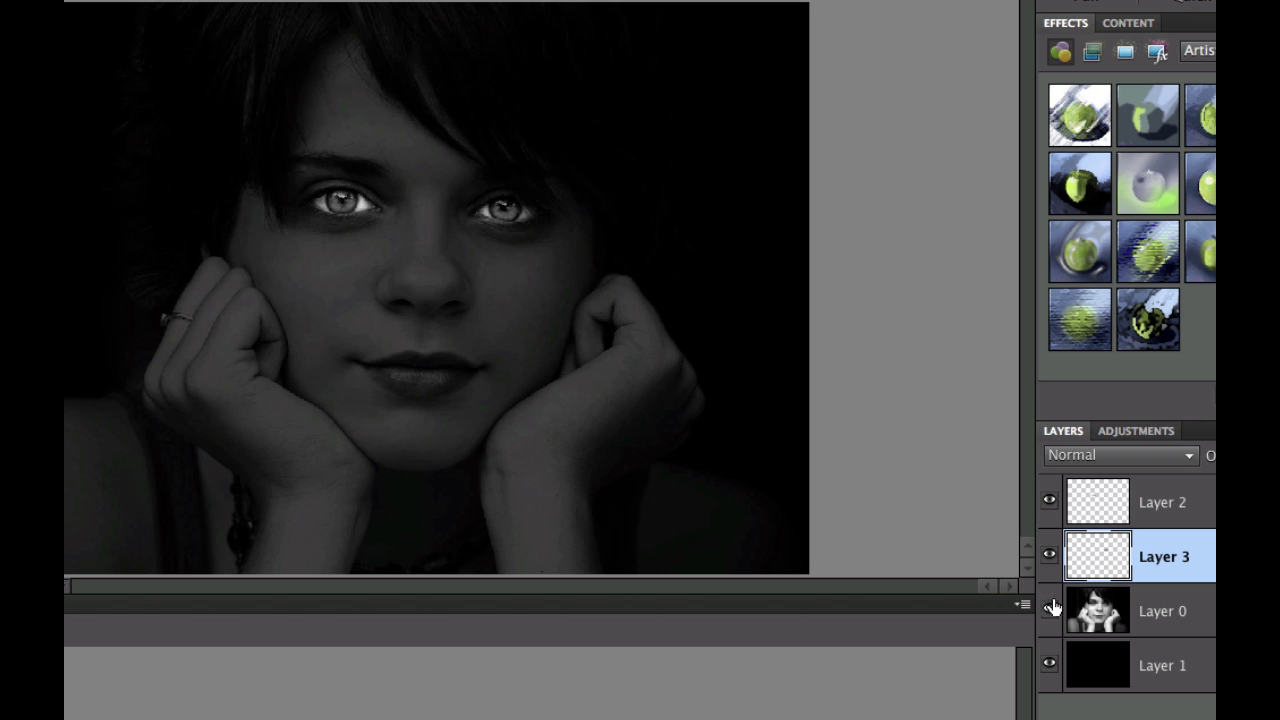
pyautogui.click(1123, 518)
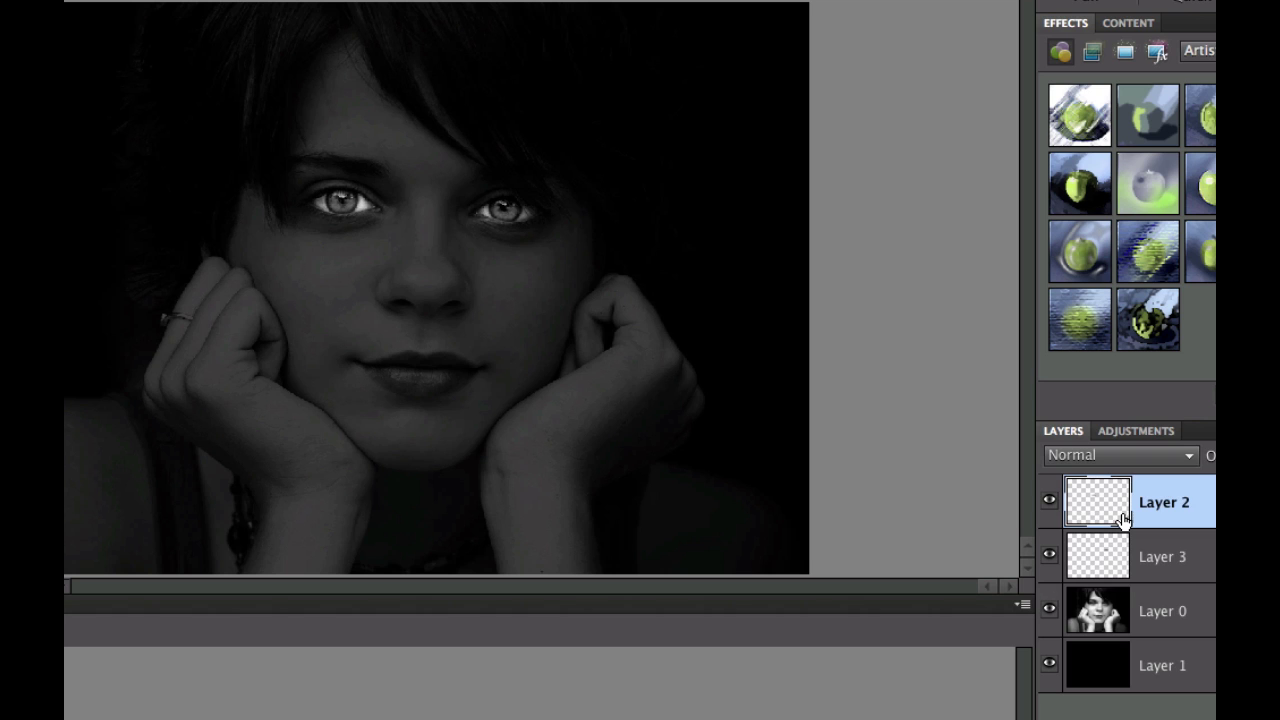
pyautogui.click(1122, 545)
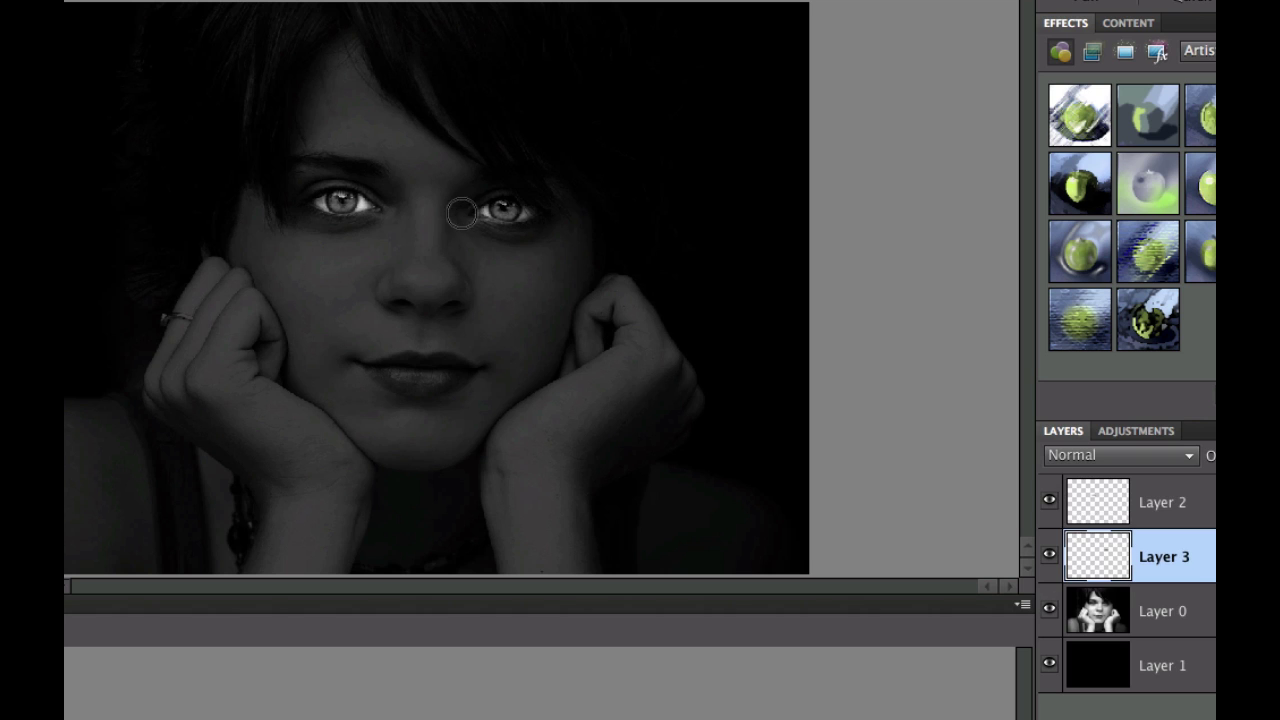
pyautogui.moveTo(457, 206); pyautogui.dragTo(571, 214)
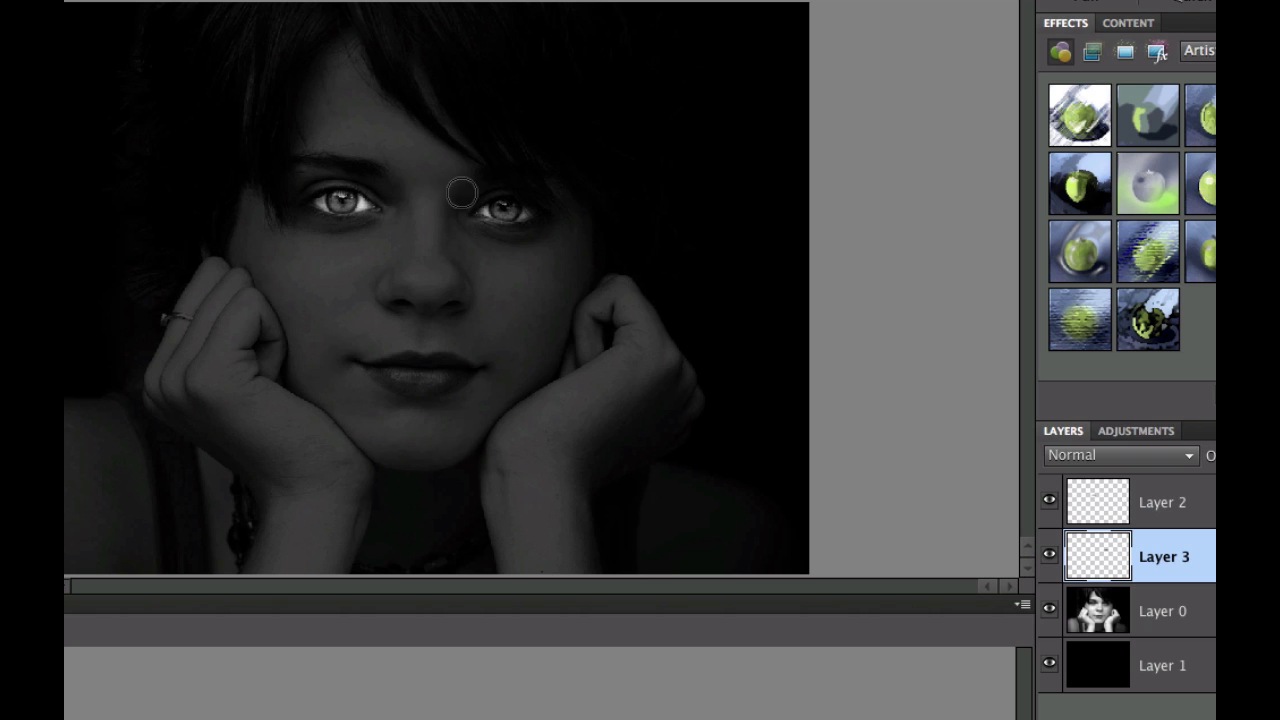
# Burn back and forth across the left eye on Layer 2.
pyautogui.click(1096, 501)
pyautogui.moveTo(286, 198); pyautogui.dragTo(371, 203)
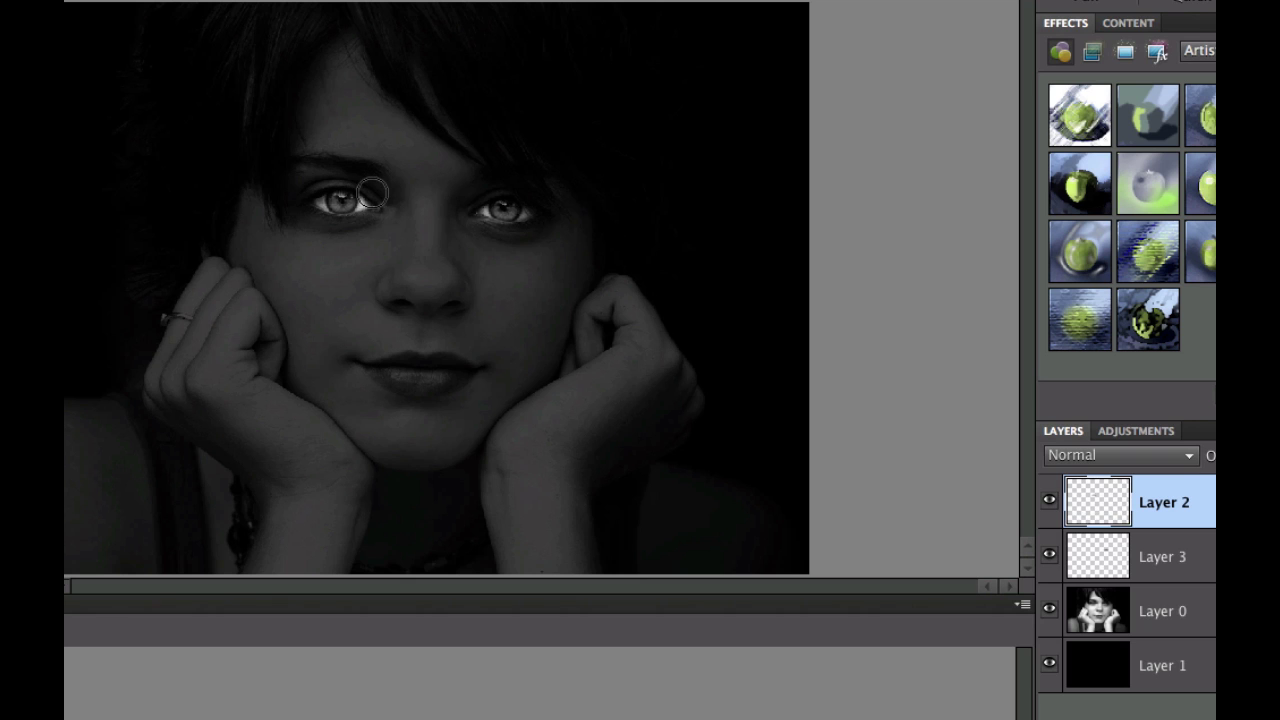
pyautogui.moveTo(378, 194); pyautogui.dragTo(286, 189)
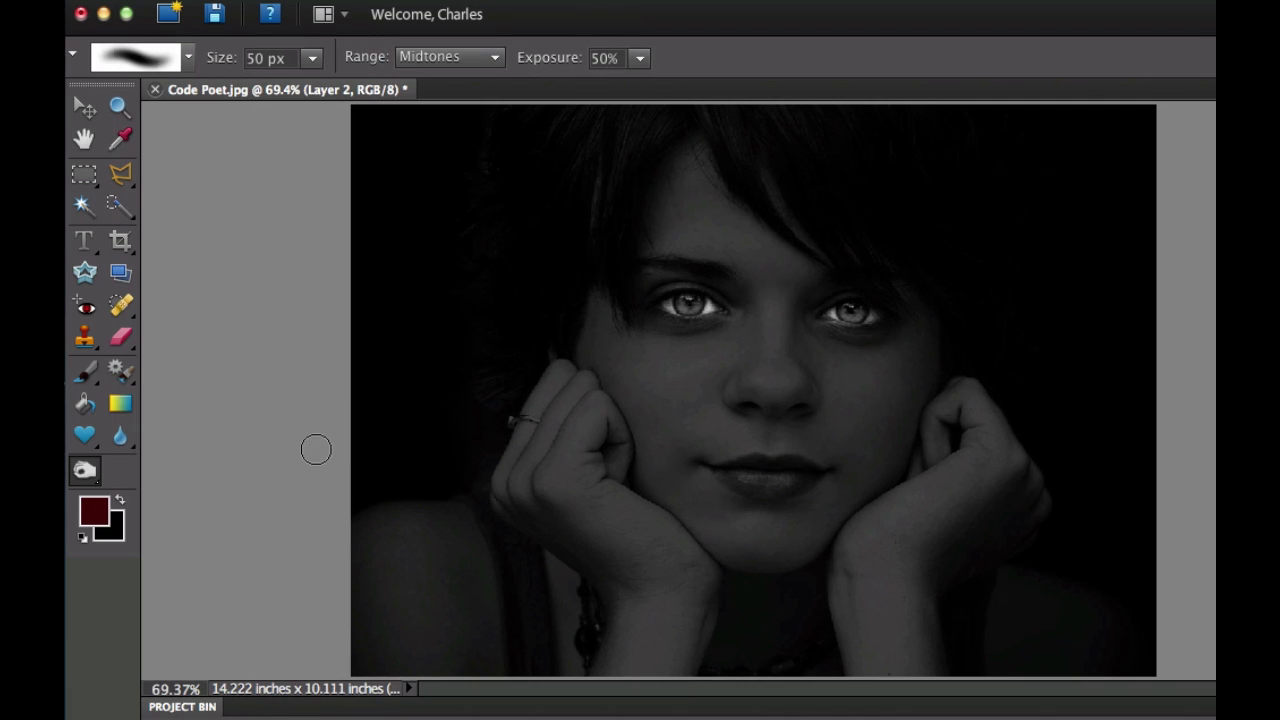
# Set the foreground colour to dark red 380707.
pyautogui.click(93, 515)
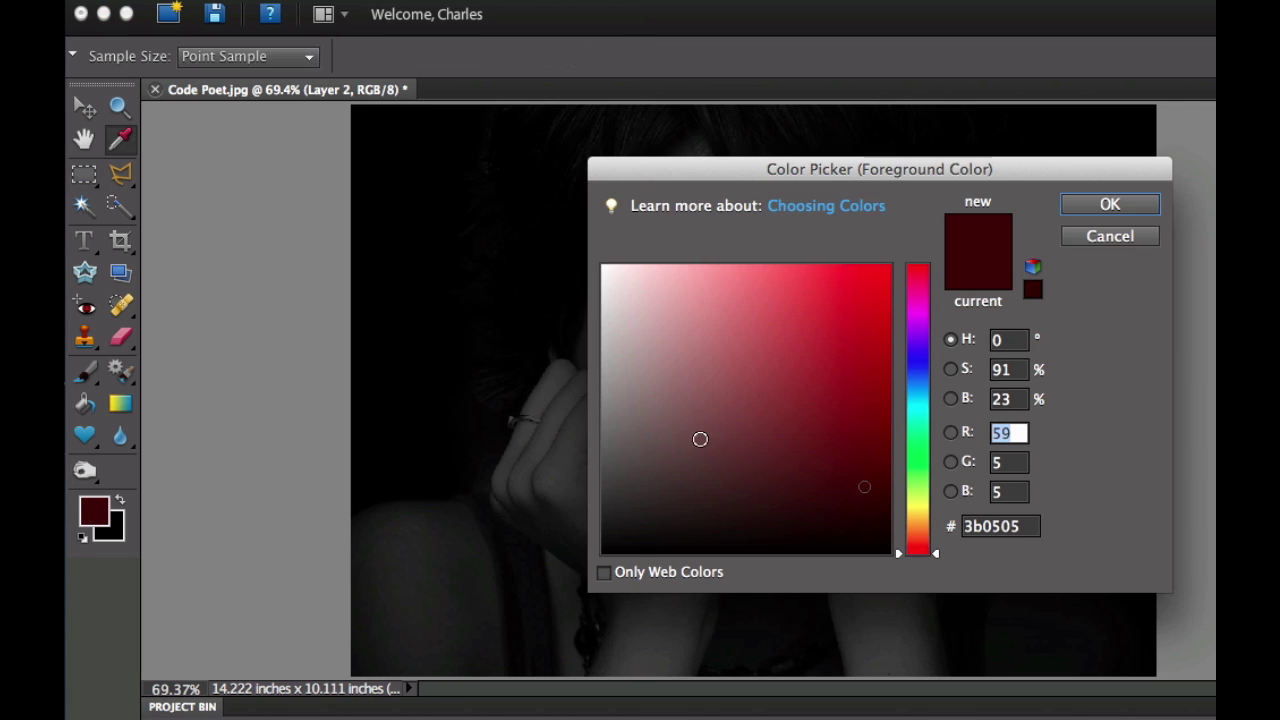
pyautogui.click(852, 490)
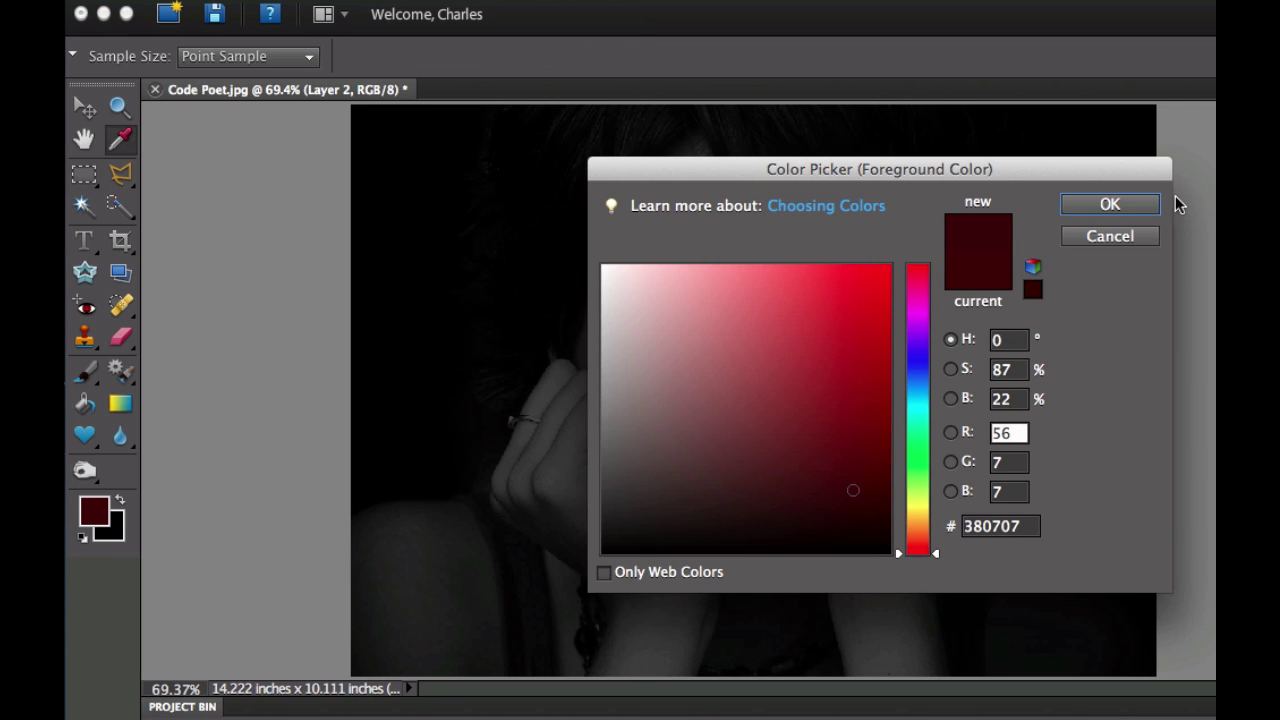
pyautogui.click(1146, 205)
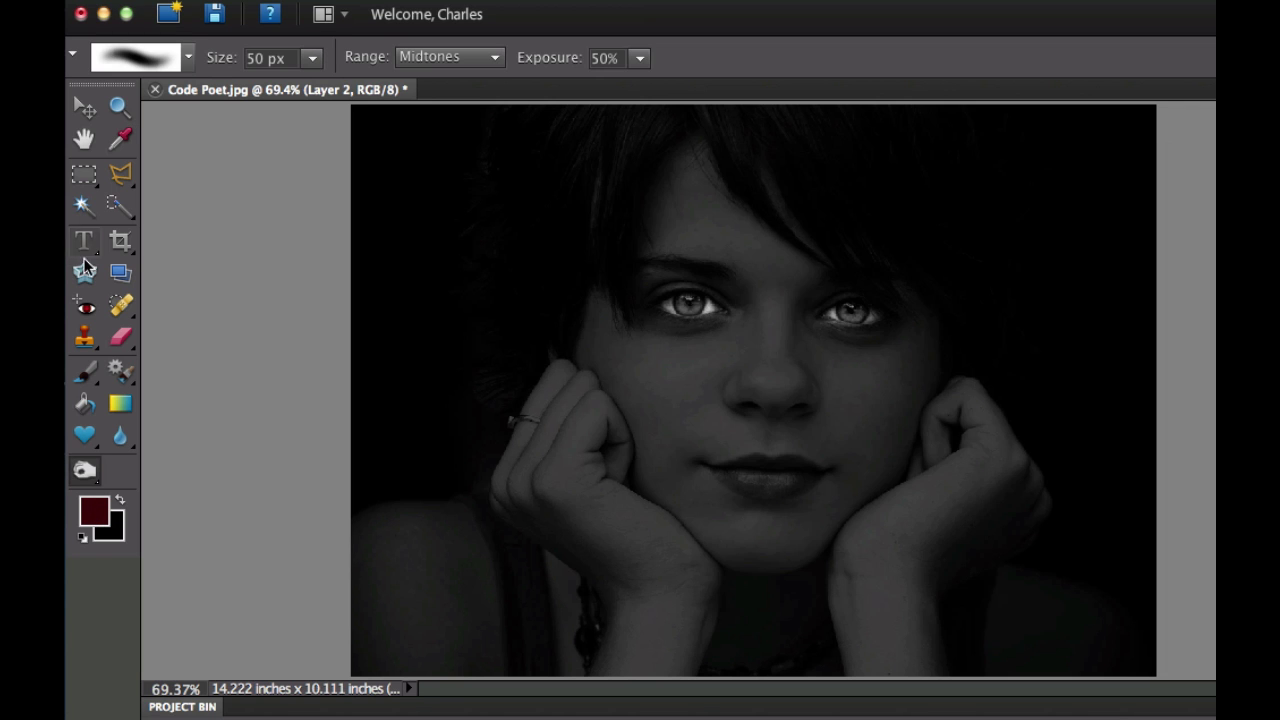
# Brush the red over the girl's lips on a new Layer 4.
pyautogui.click(87, 375)
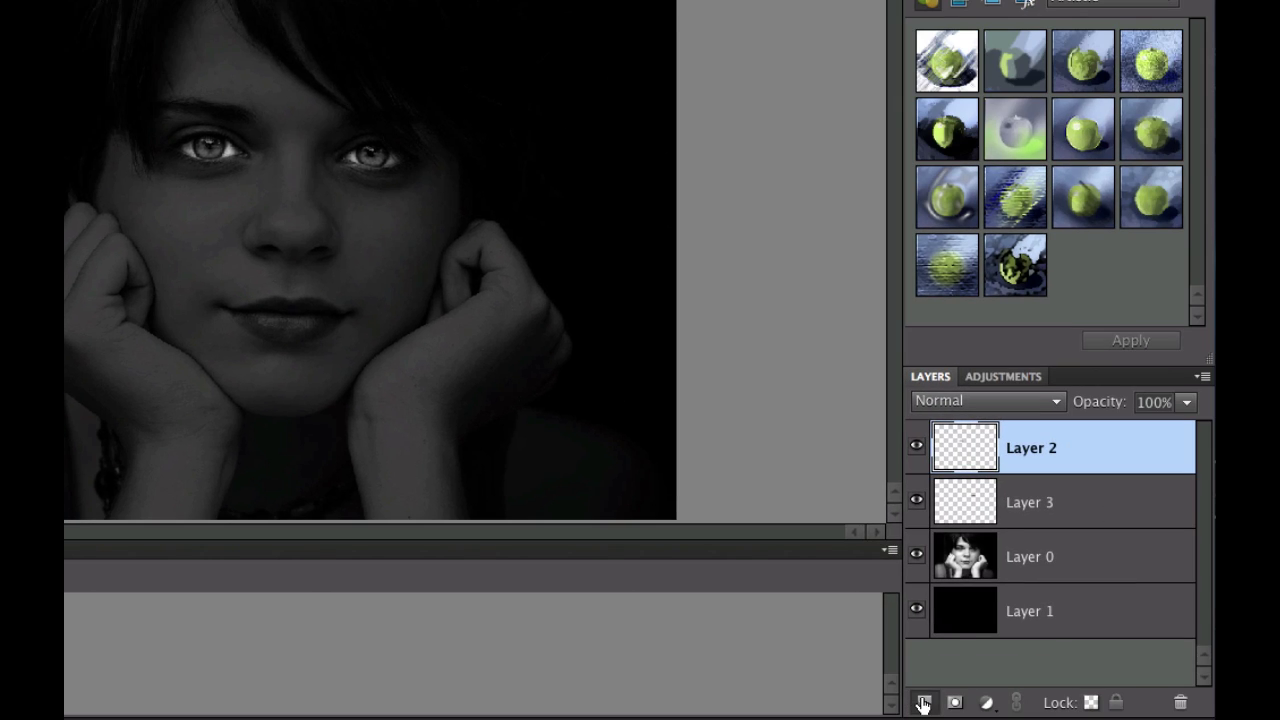
pyautogui.click(1279, 719)
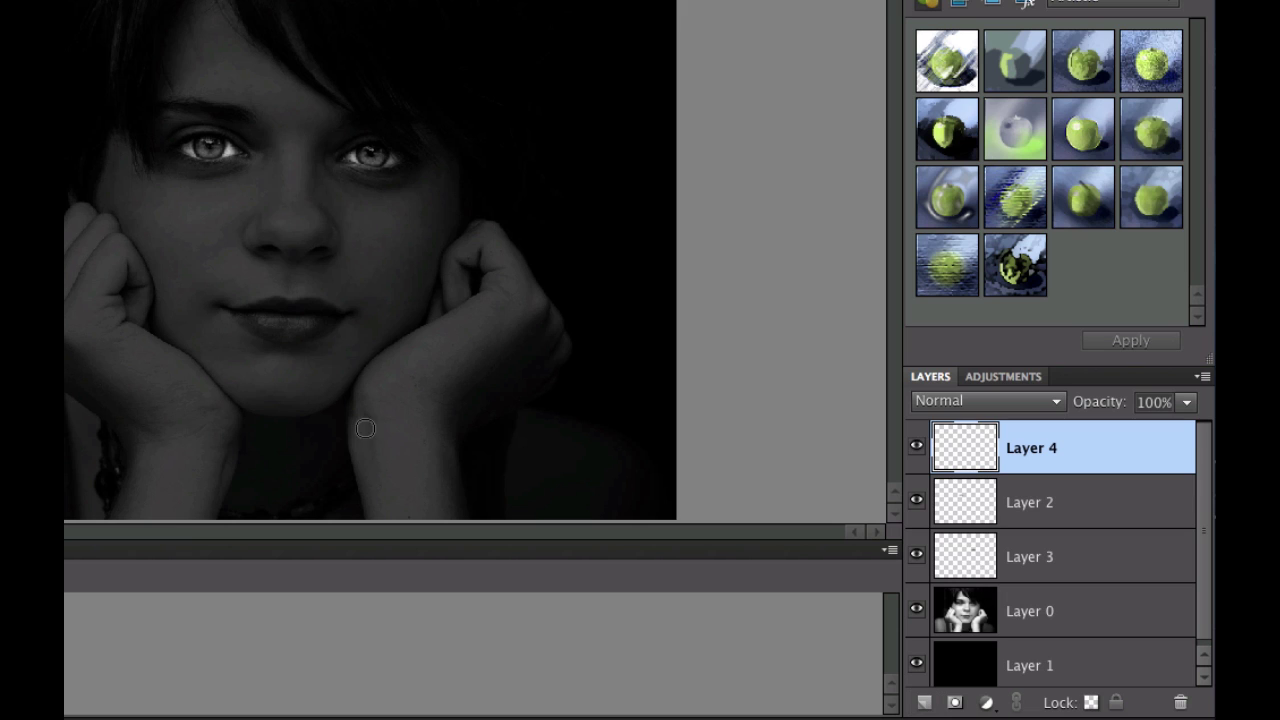
pyautogui.moveTo(251, 315)
pyautogui.mouseDown()
pyautogui.moveTo(323, 319)
pyautogui.moveTo(261, 322)
pyautogui.moveTo(321, 316)
pyautogui.mouseUp()
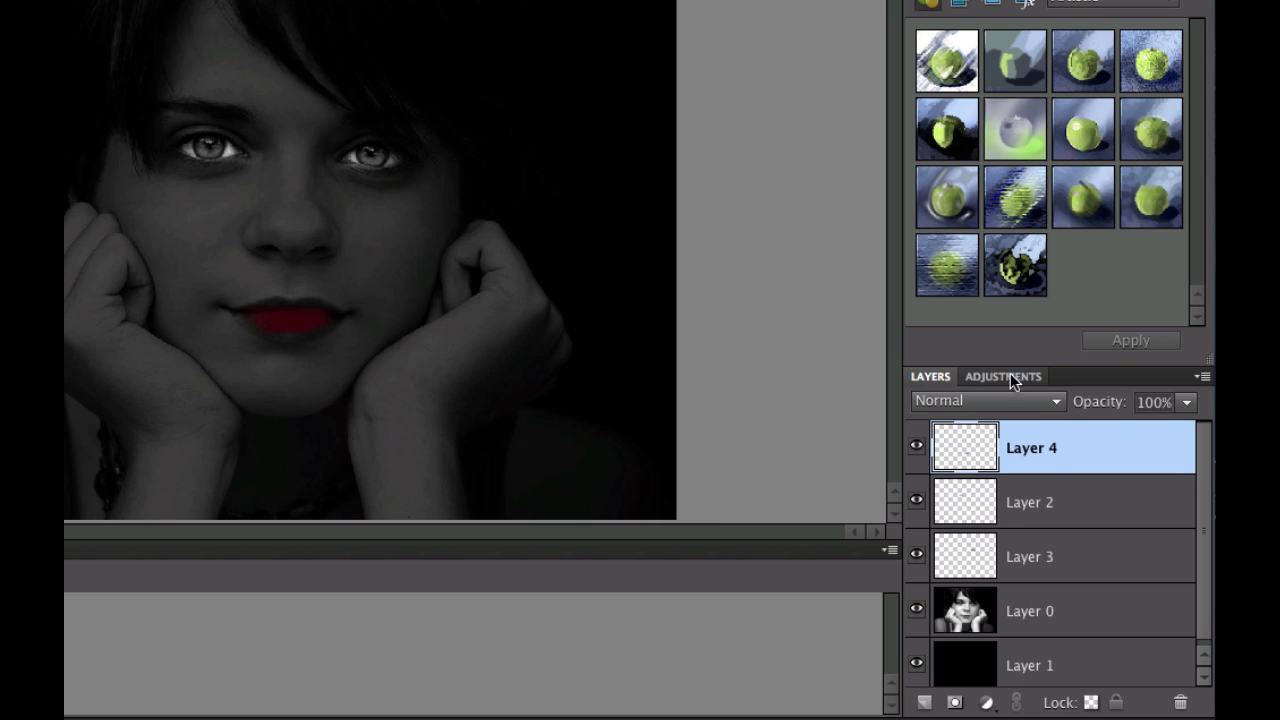
# Change Layer 4's blend mode to Color Dodge.
pyautogui.click(1061, 400)
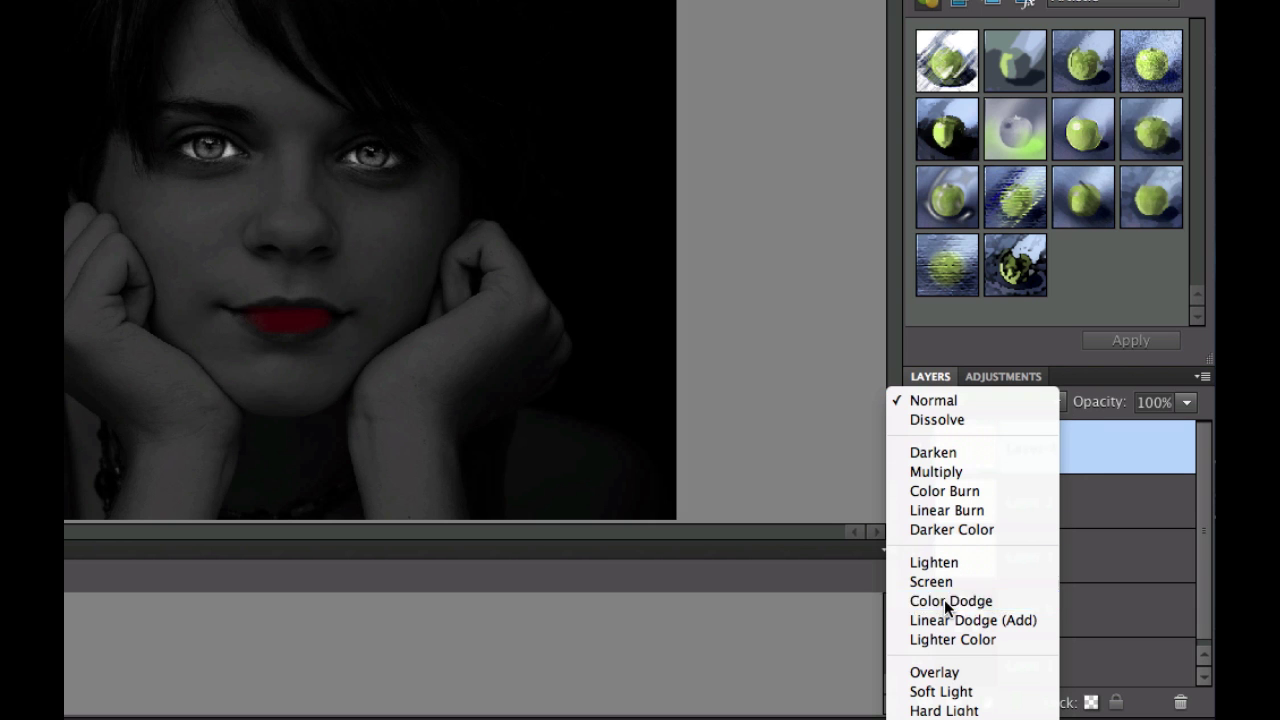
pyautogui.click(944, 599)
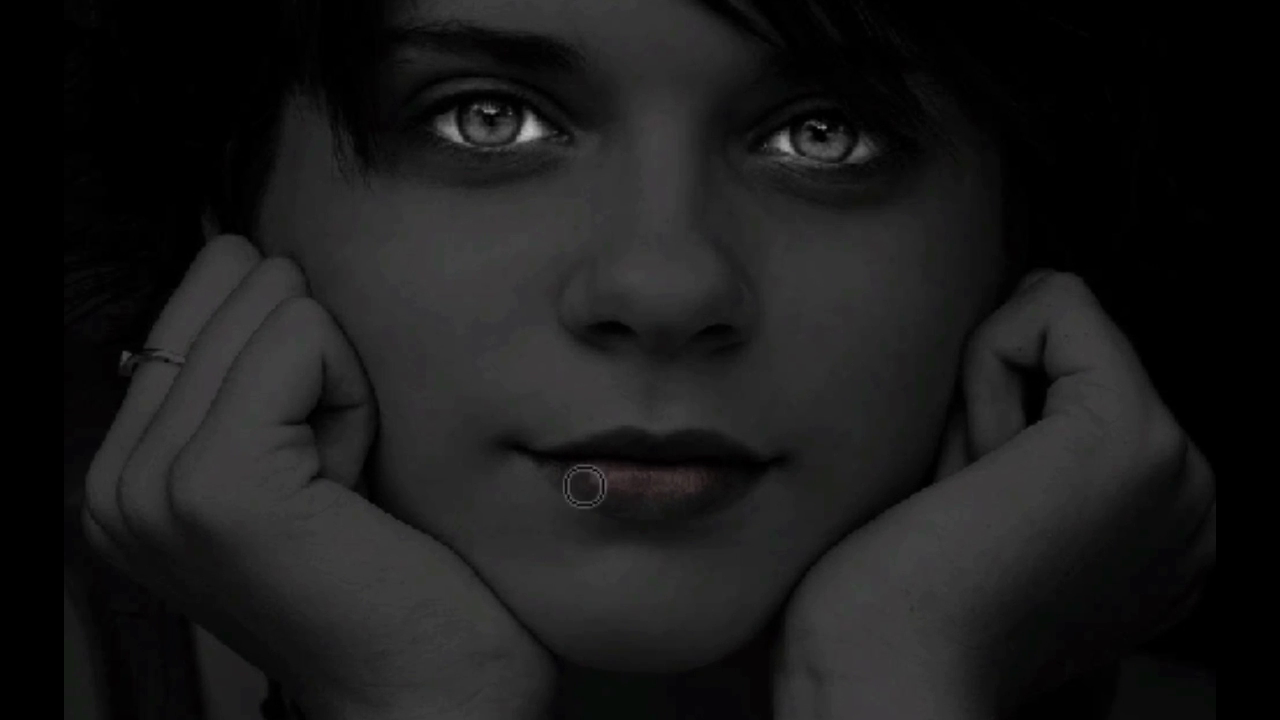